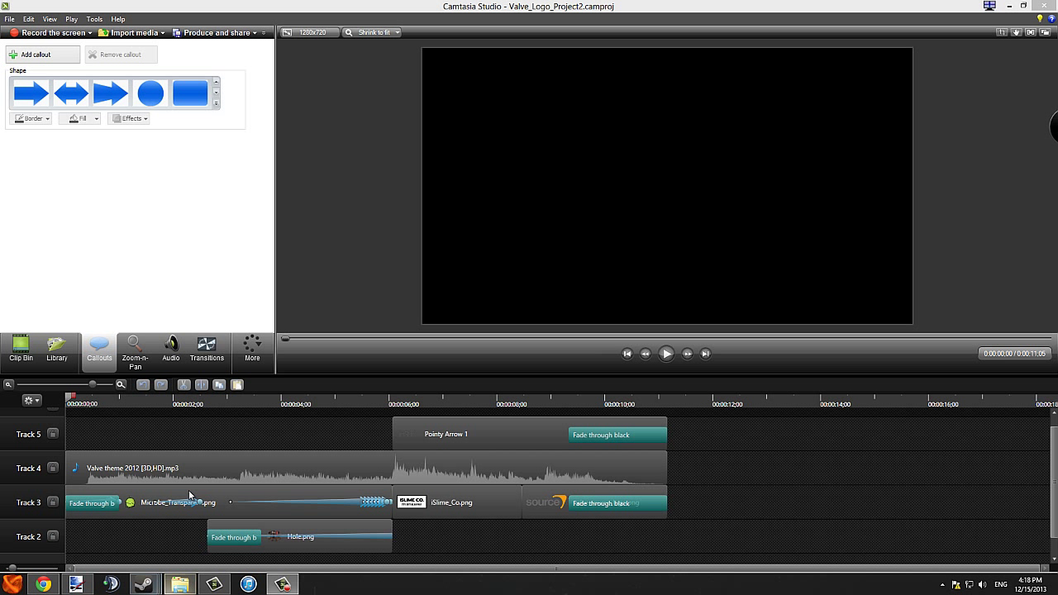
Preview the opening moments of the existing intro on the timeline.
left_click_drag(75, 400, 67, 450)
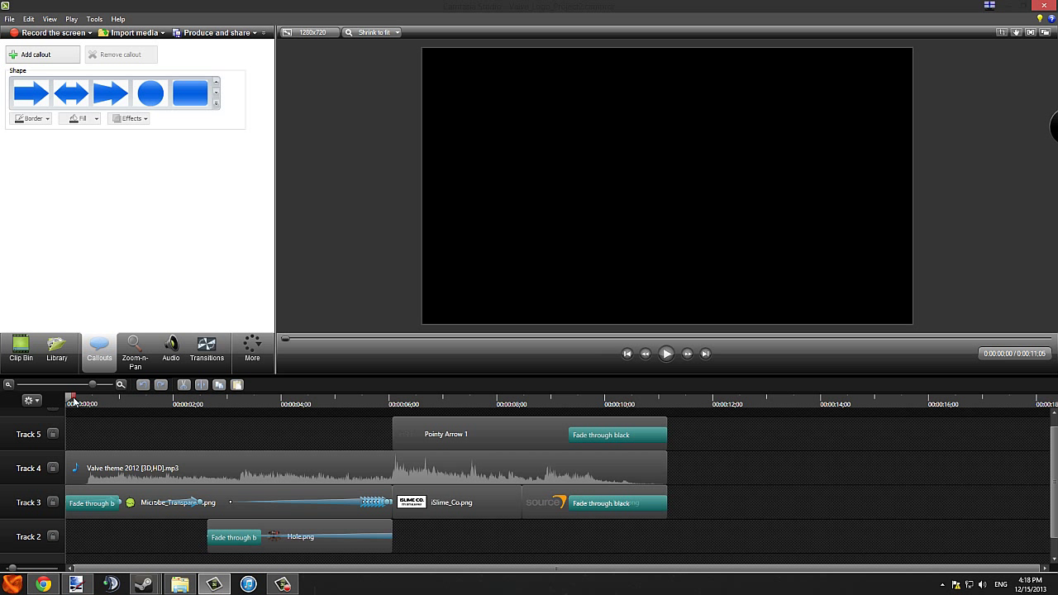
scroll(229, 427, "up", 1)
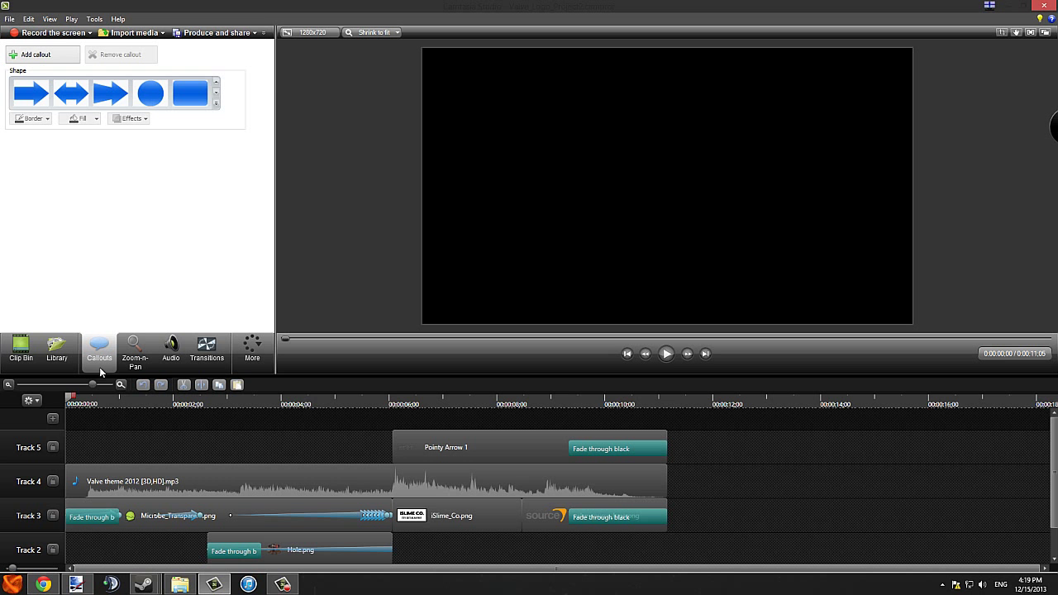
left_click_drag(66, 401, 86, 402)
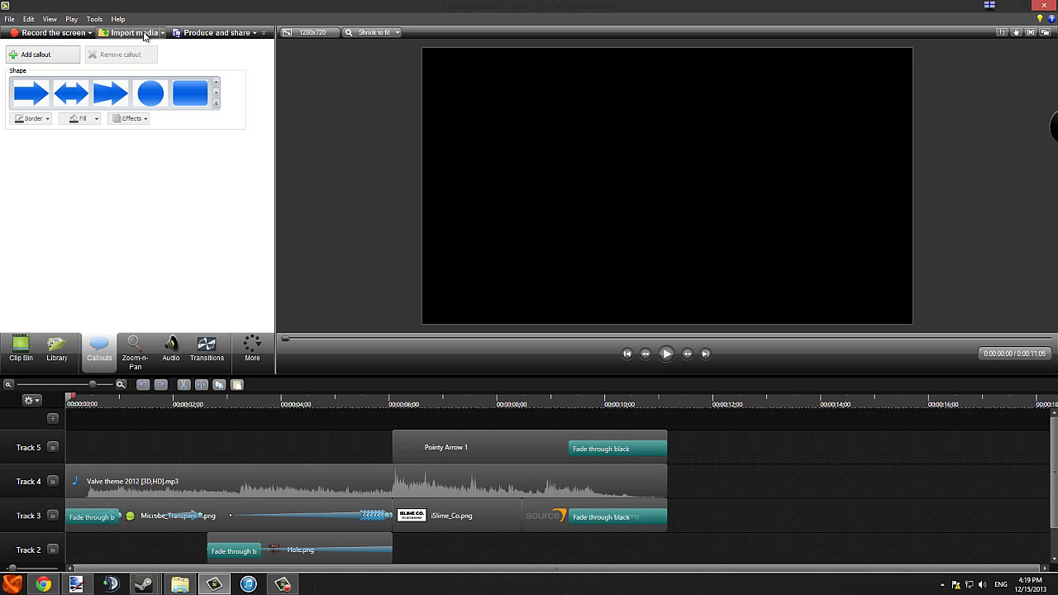
Import 300px-Item_P-BODY_SHRUG_OUTLINED.png from Pictures into the Clip Bin and select it.
left_click(147, 33)
left_click(533, 307)
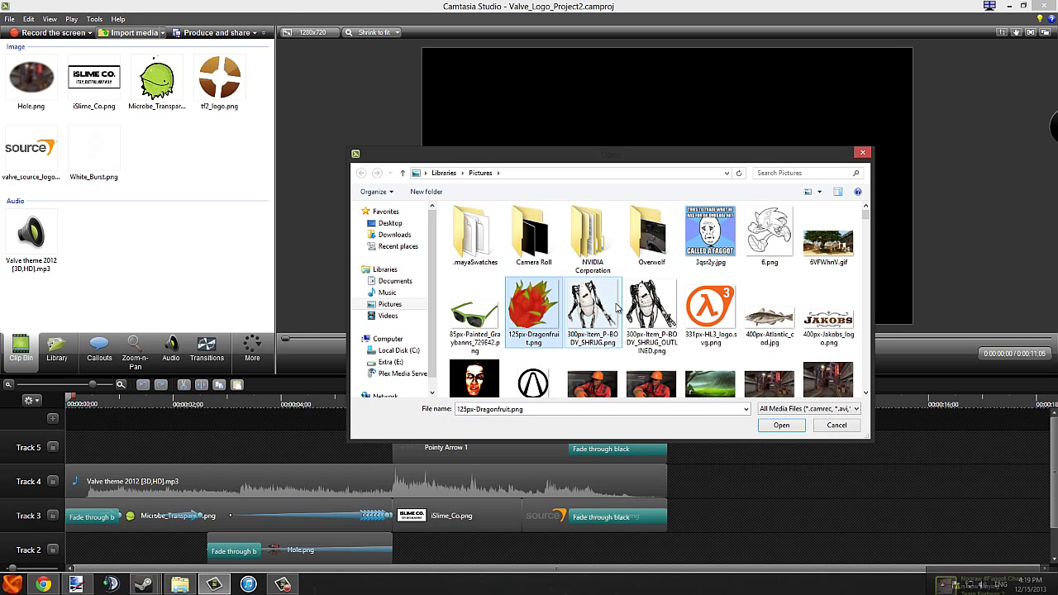
left_click(650, 318)
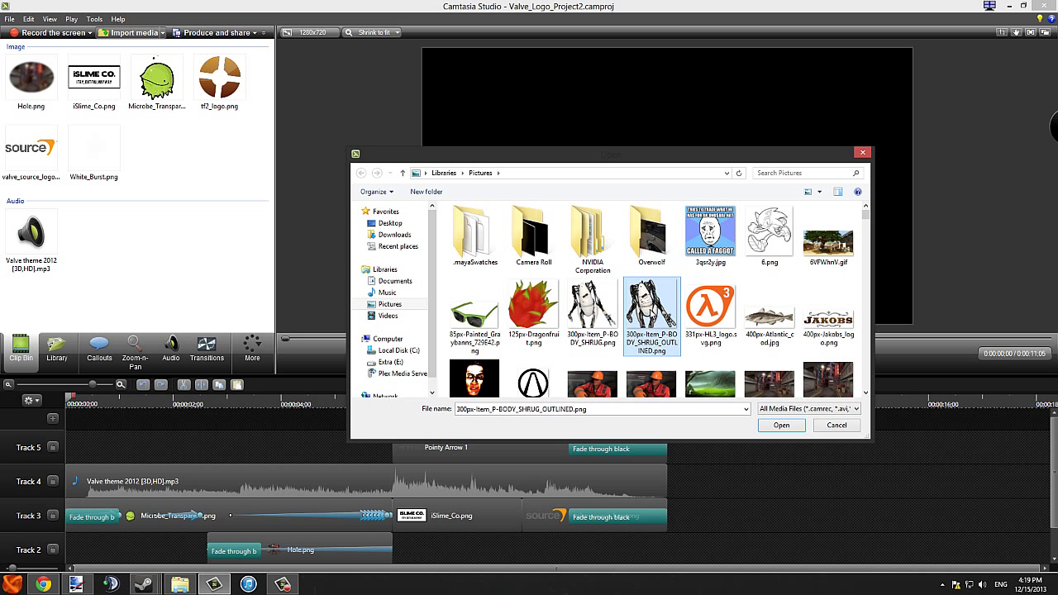
double_click(654, 313)
left_click(40, 87)
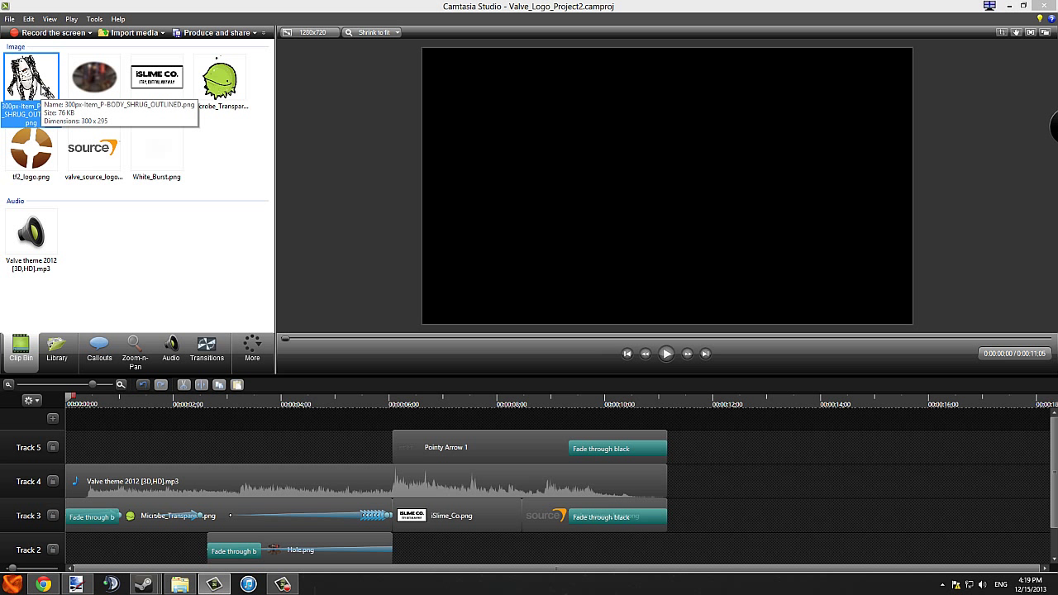
Drop the P-BODY image onto Track 5 at 0:00 and preview the frames around Pointy Arrow 1.
left_click_drag(35, 79, 78, 448)
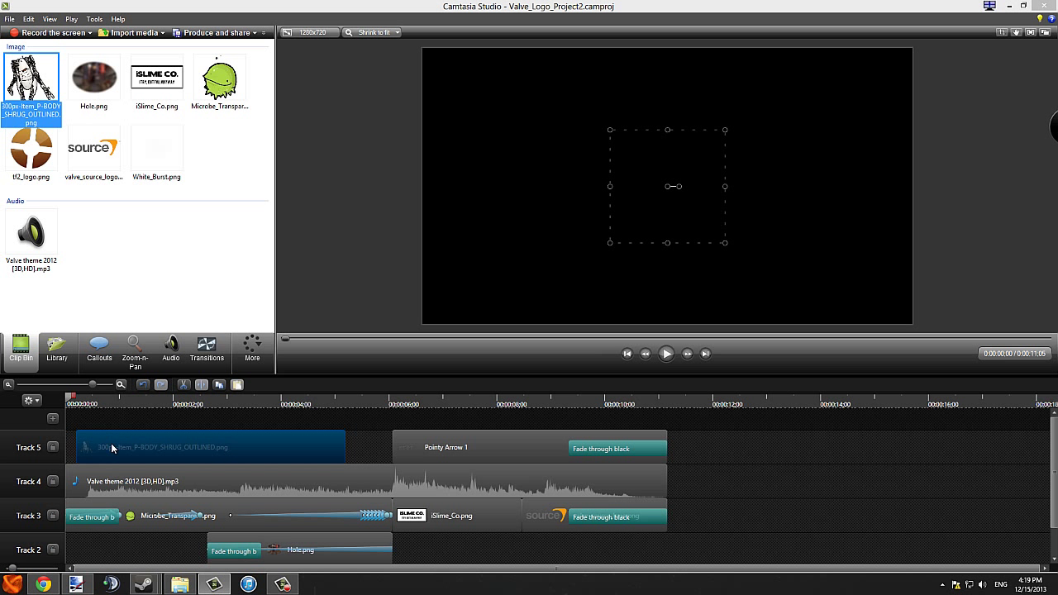
left_click_drag(424, 413, 453, 443)
left_click(453, 444)
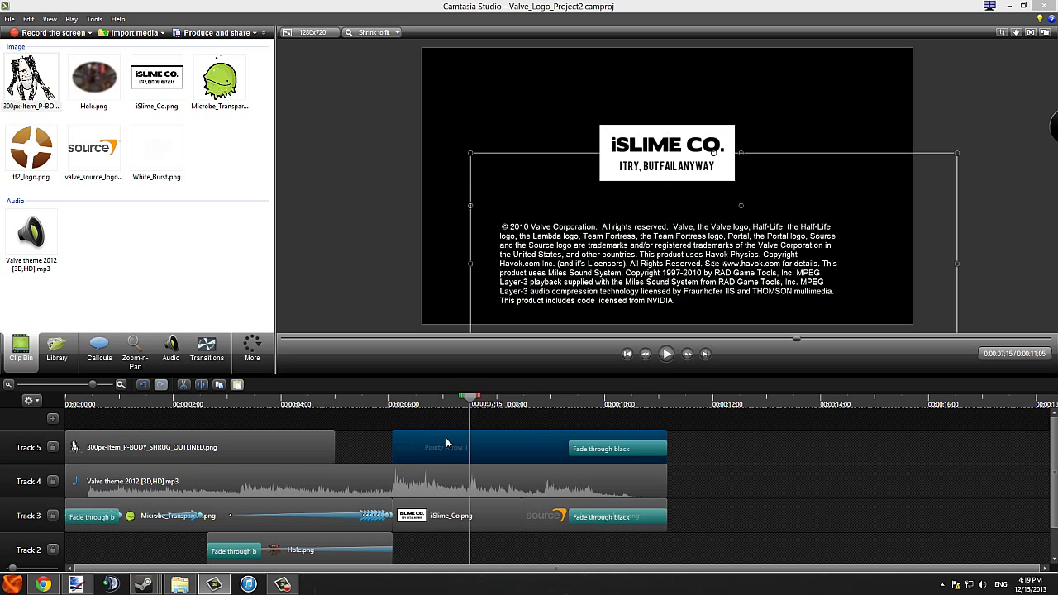
left_click_drag(471, 402, 180, 405)
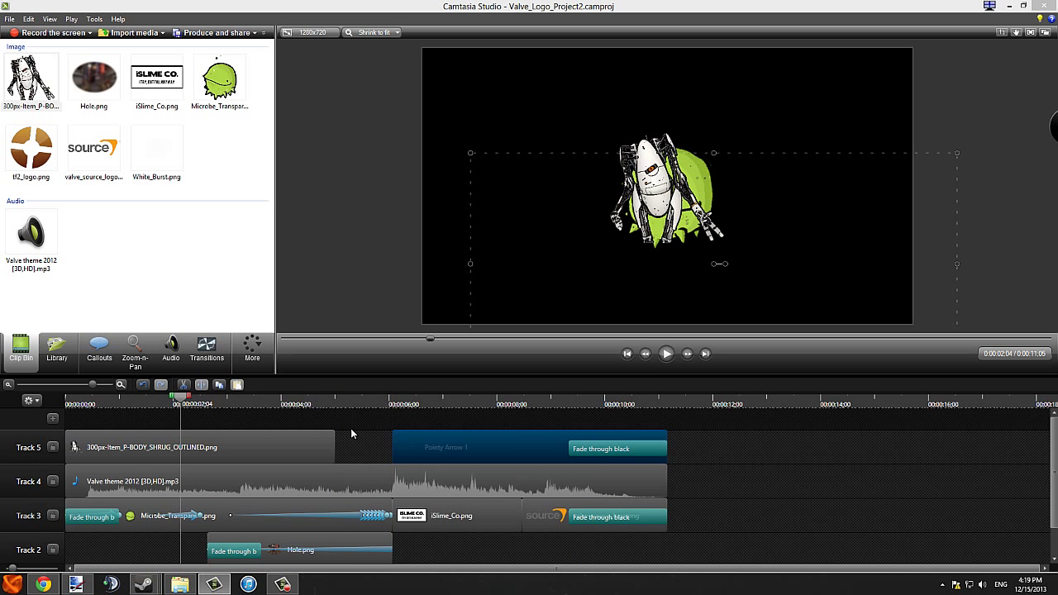
Check where the iSlime Co. logo appears and reposition the P-BODY clip on Track 5.
left_click(235, 434)
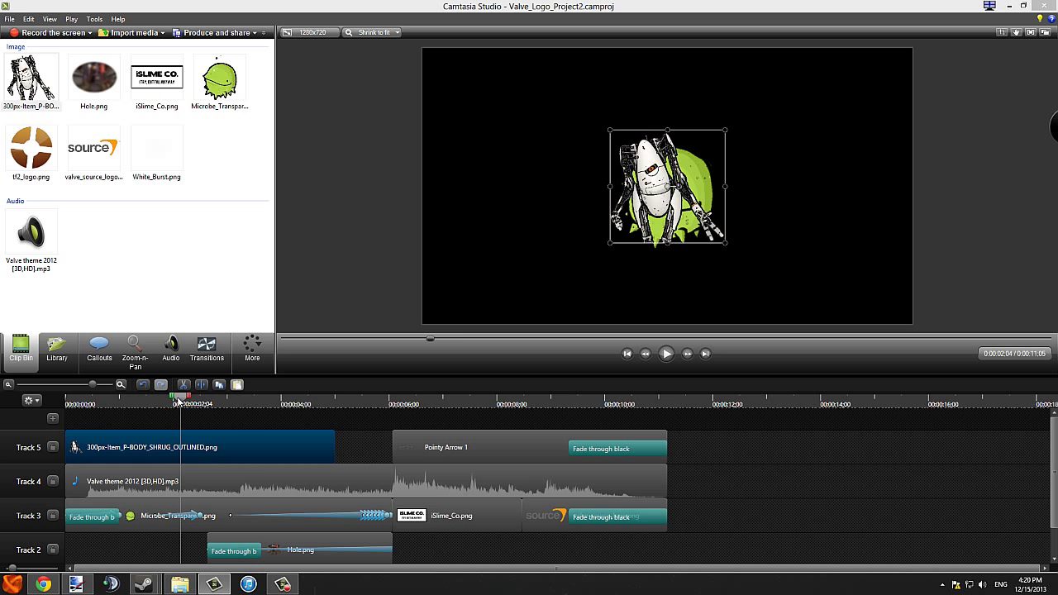
left_click_drag(180, 400, 461, 400)
left_click_drag(290, 401, 70, 401)
left_click_drag(105, 443, 146, 448)
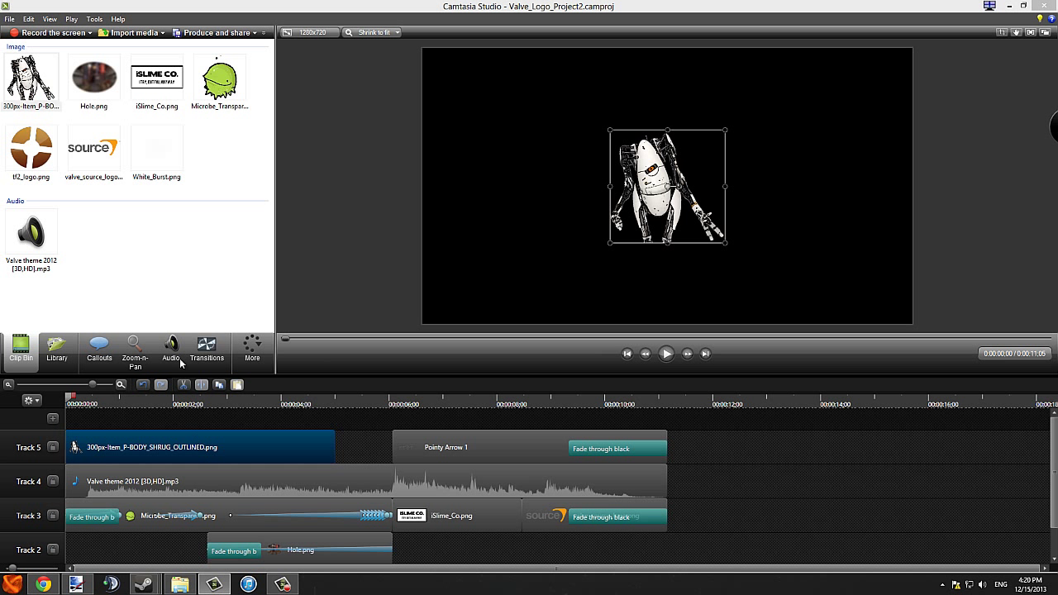
Apply a Fade through black transition to the start of the P-BODY clip and preview it.
left_click(207, 351)
left_click_drag(196, 197, 98, 450)
left_click_drag(66, 403, 139, 403)
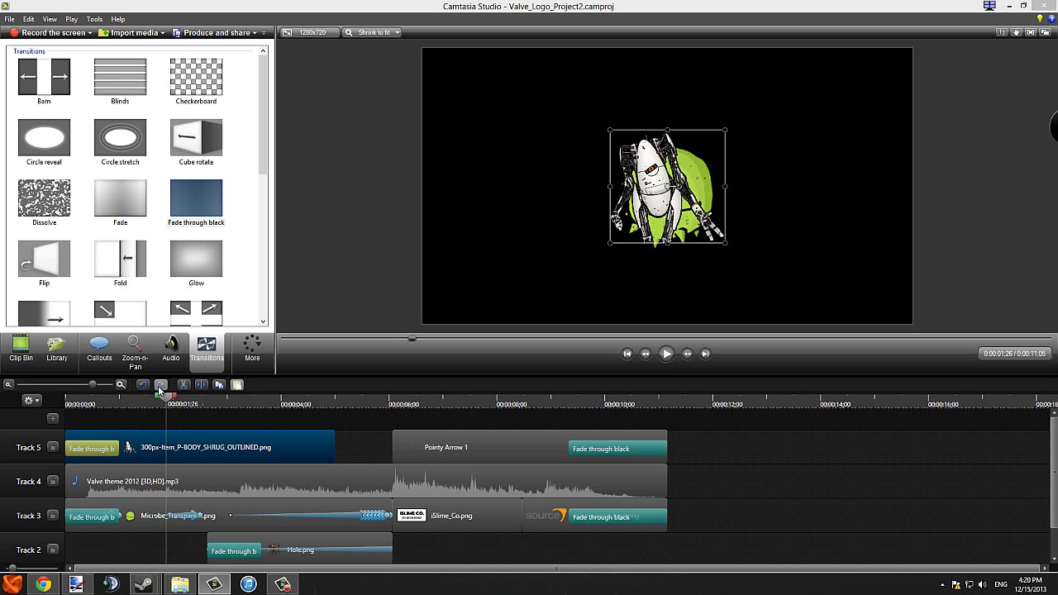
key("ctrl+Home")
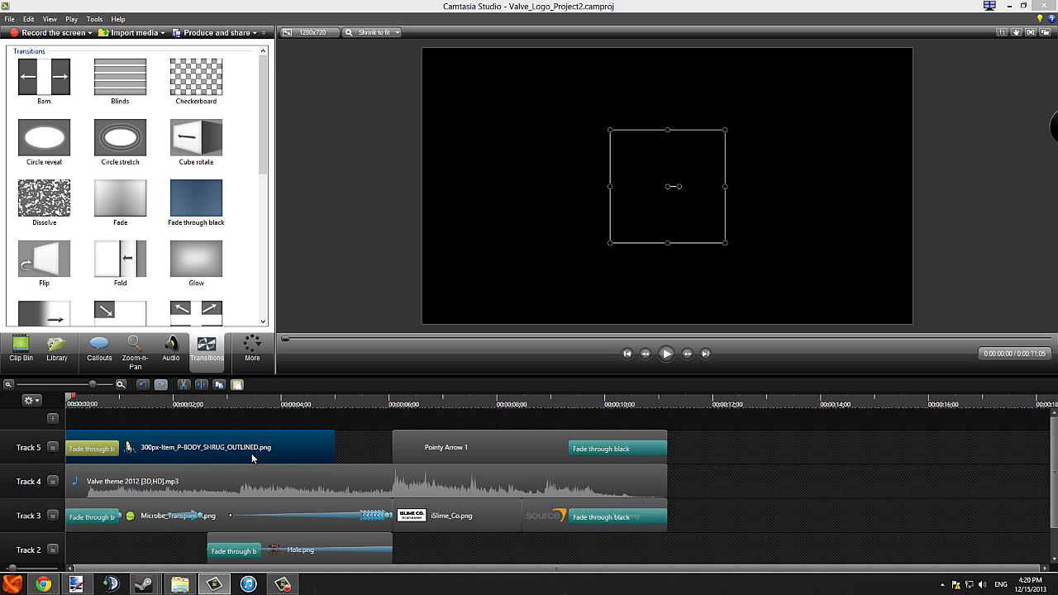
left_click_drag(68, 400, 174, 400)
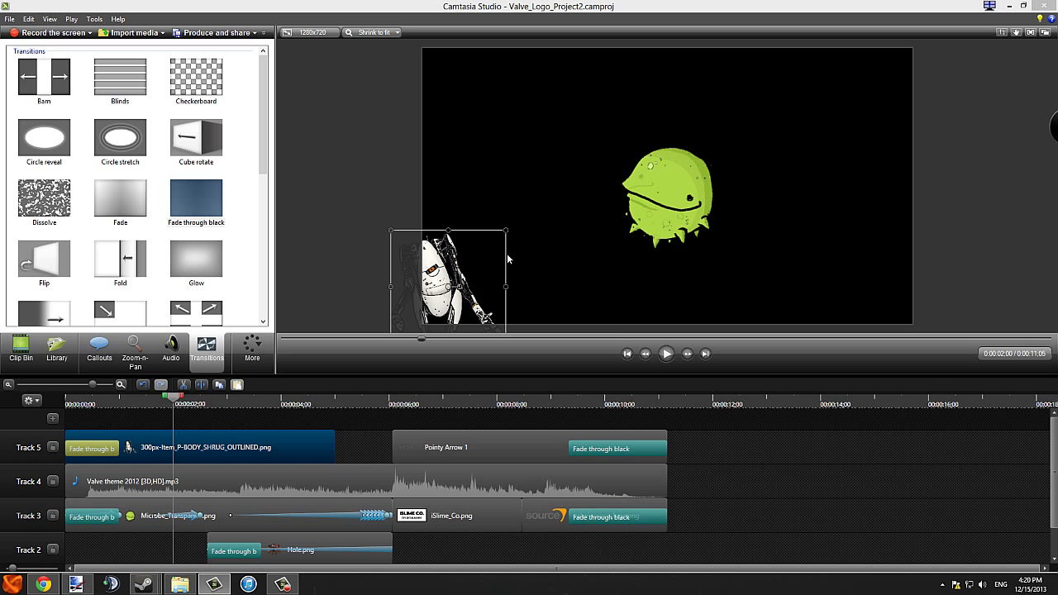
Move the P-BODY image into the frame's bottom-left corner, partly off-frame.
right_click(507, 259)
left_click(446, 258)
left_click_drag(462, 255, 411, 288)
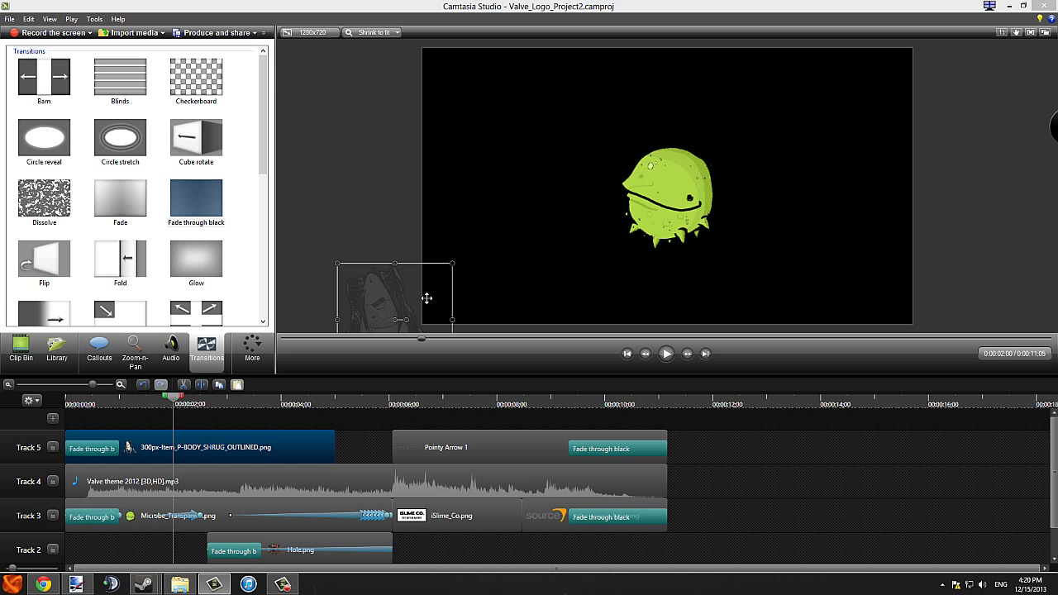
left_click_drag(174, 401, 69, 401)
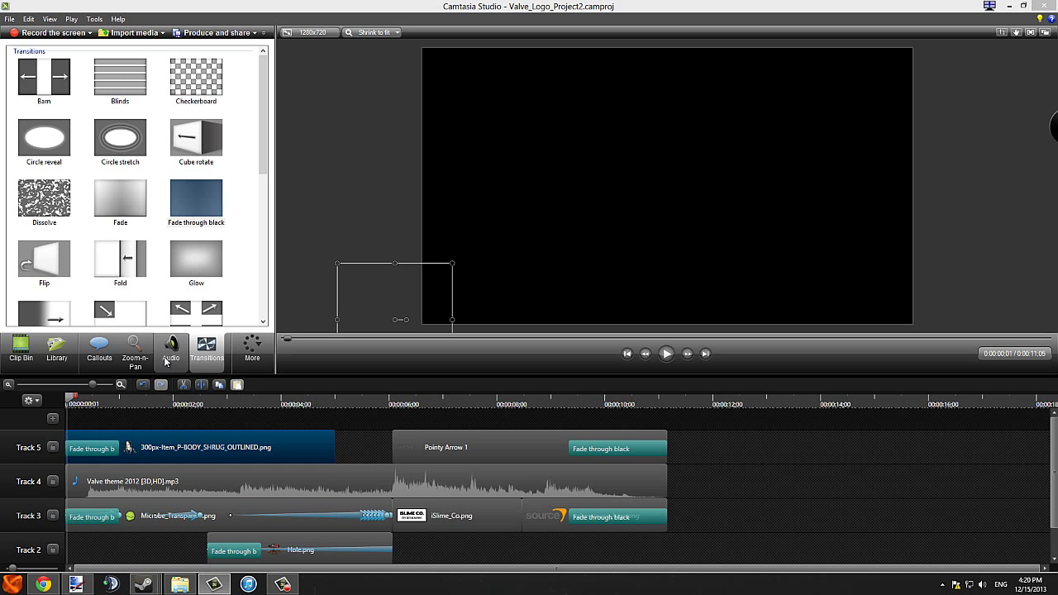
Show the clip's visual properties and add animation points at the start and at one second.
left_click(246, 352)
left_click(276, 381)
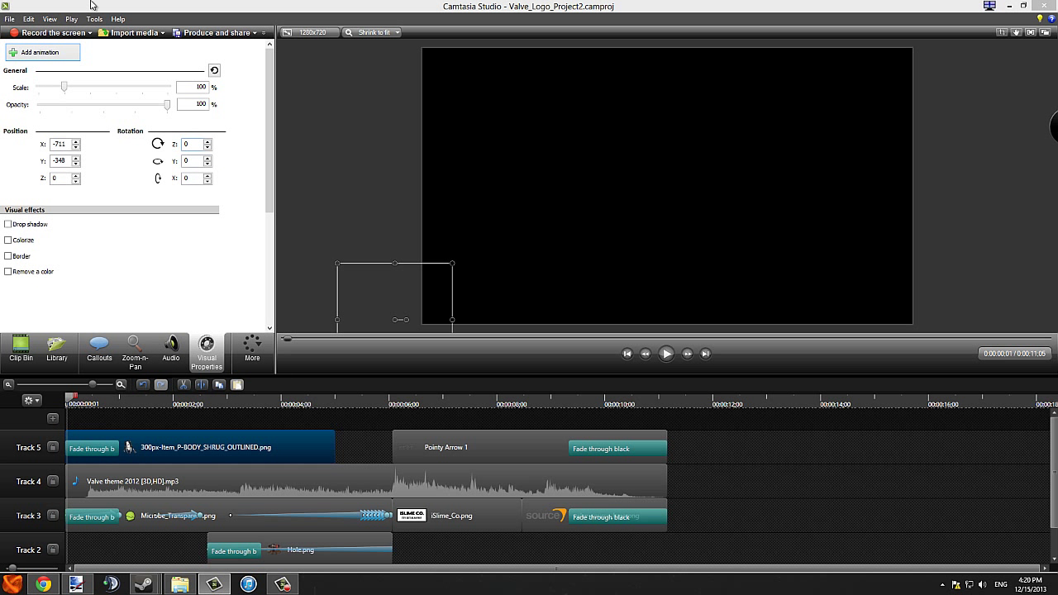
left_click(54, 59)
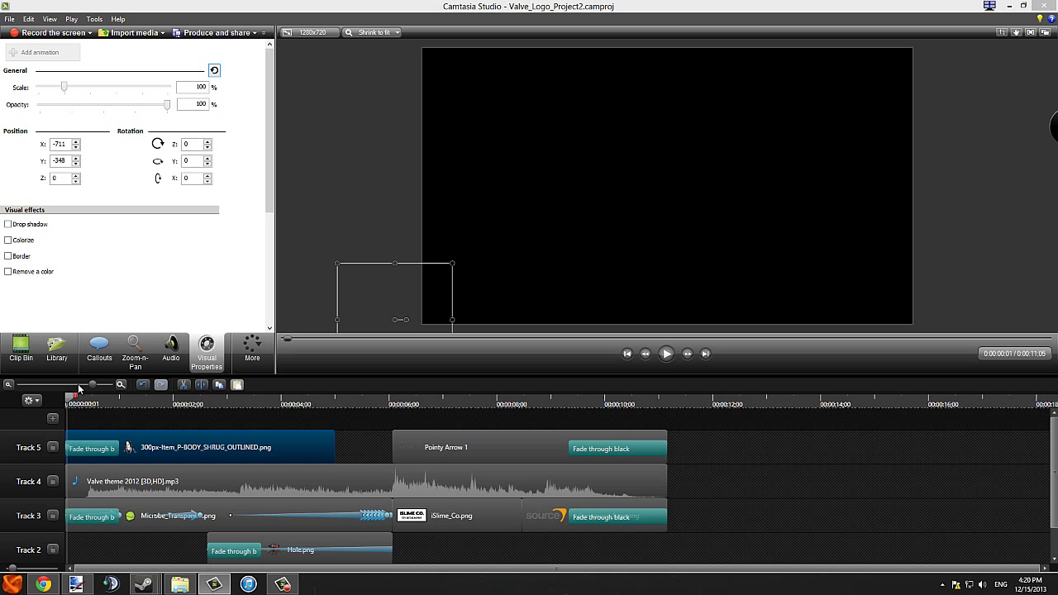
left_click_drag(73, 403, 211, 420)
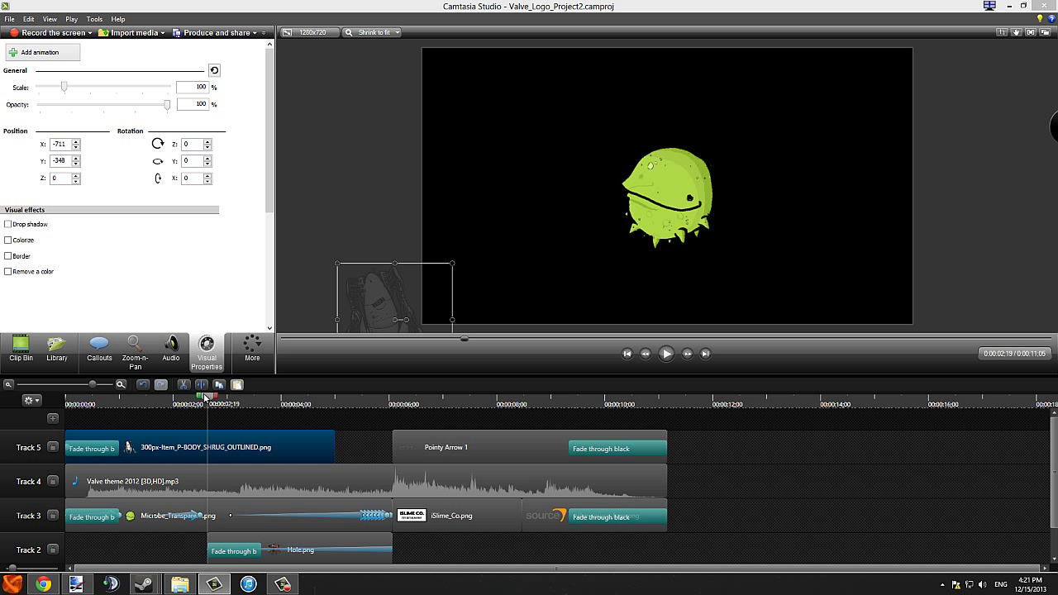
left_click_drag(209, 402, 159, 402)
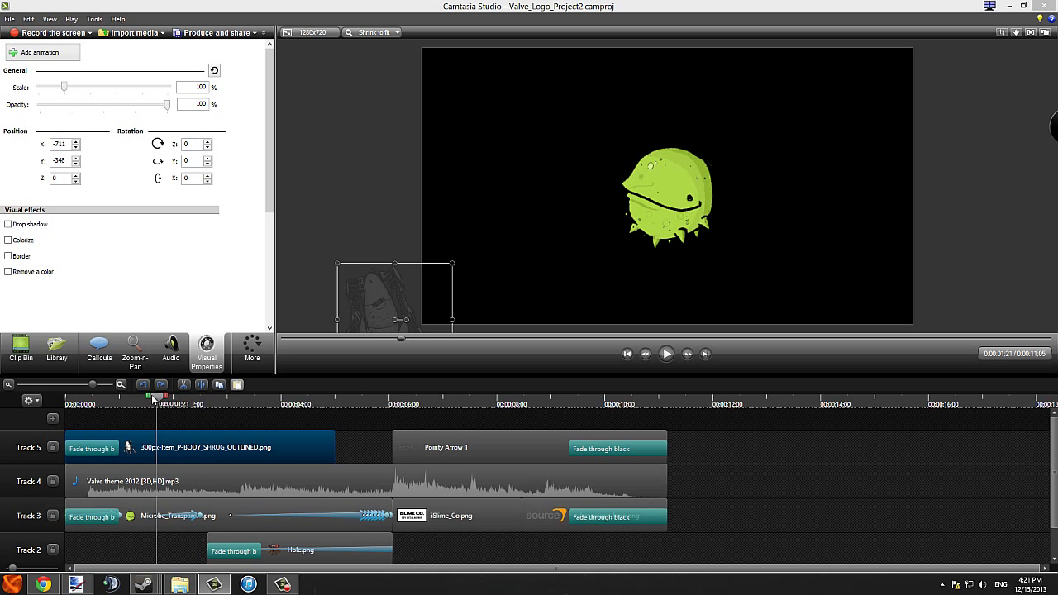
left_click_drag(153, 399, 117, 413)
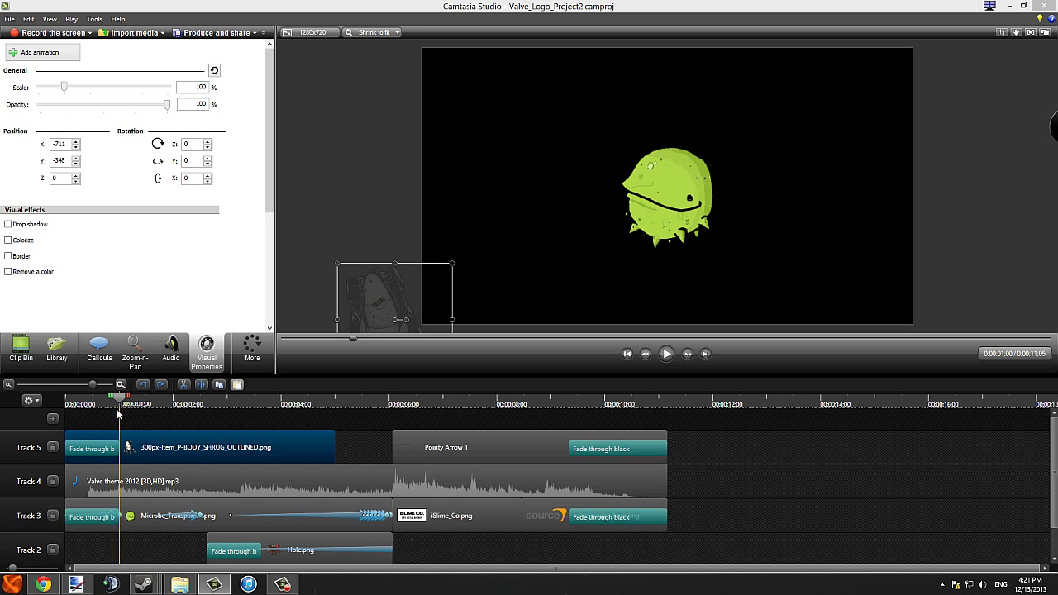
left_click(48, 55)
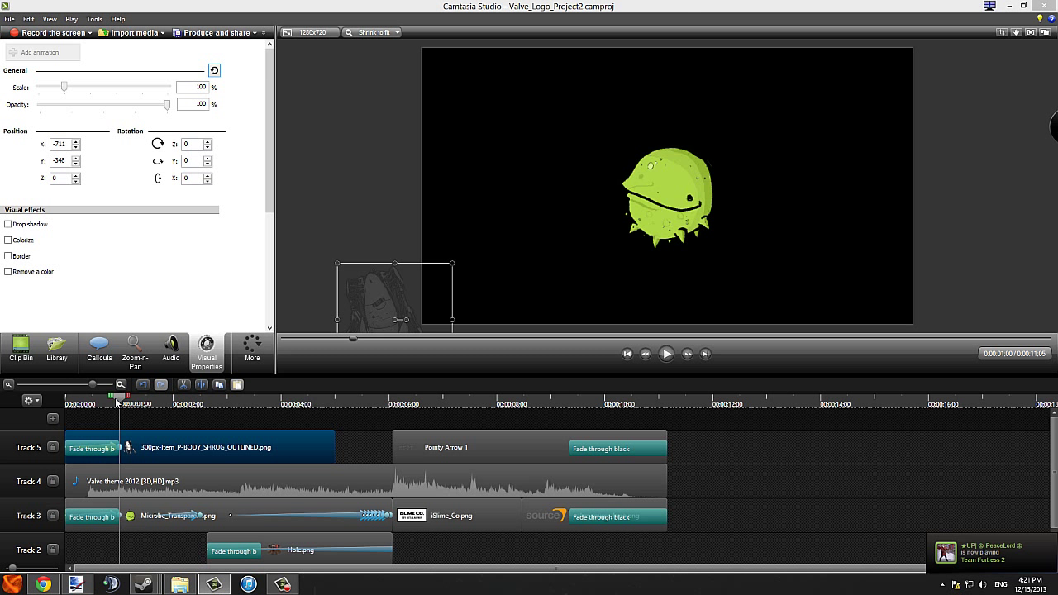
Place P-body just off the bottom-left corner at X -711, Y -348 and check it at one second.
left_click_drag(117, 403, 234, 438)
mouse_move(406, 296)
left_mouse_down()
mouse_move(489, 253)
mouse_move(401, 299)
left_mouse_up()
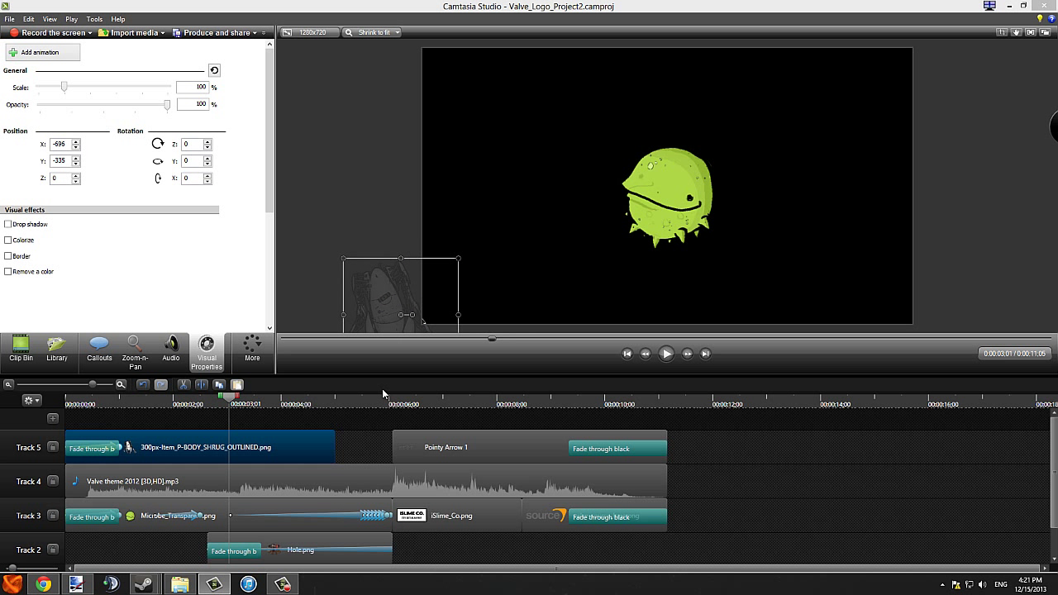
left_click_drag(231, 398, 233, 466)
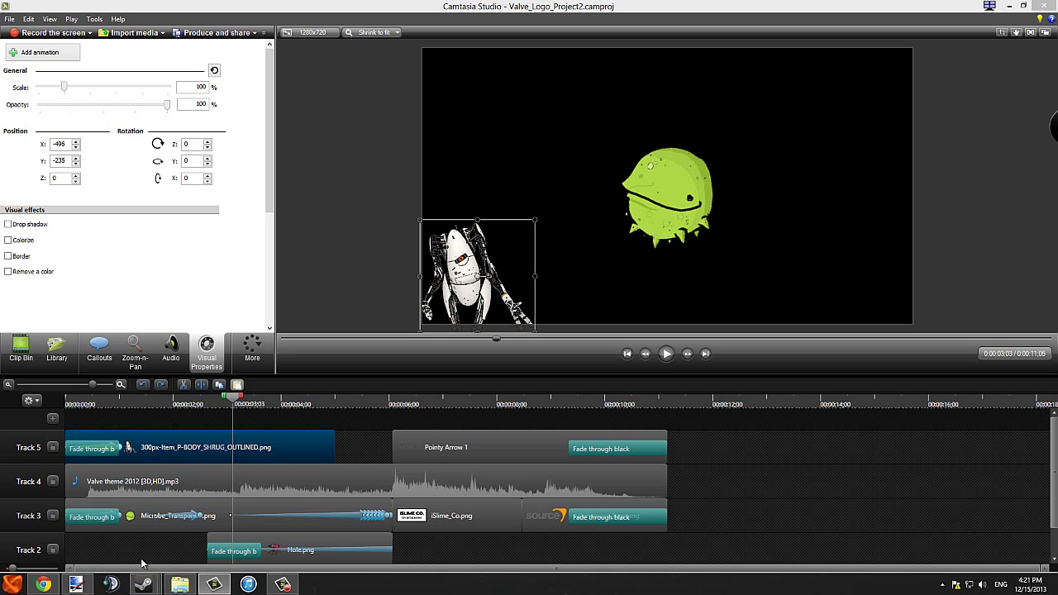
mouse_move(241, 415)
left_mouse_down()
mouse_move(132, 429)
mouse_move(126, 404)
left_mouse_up()
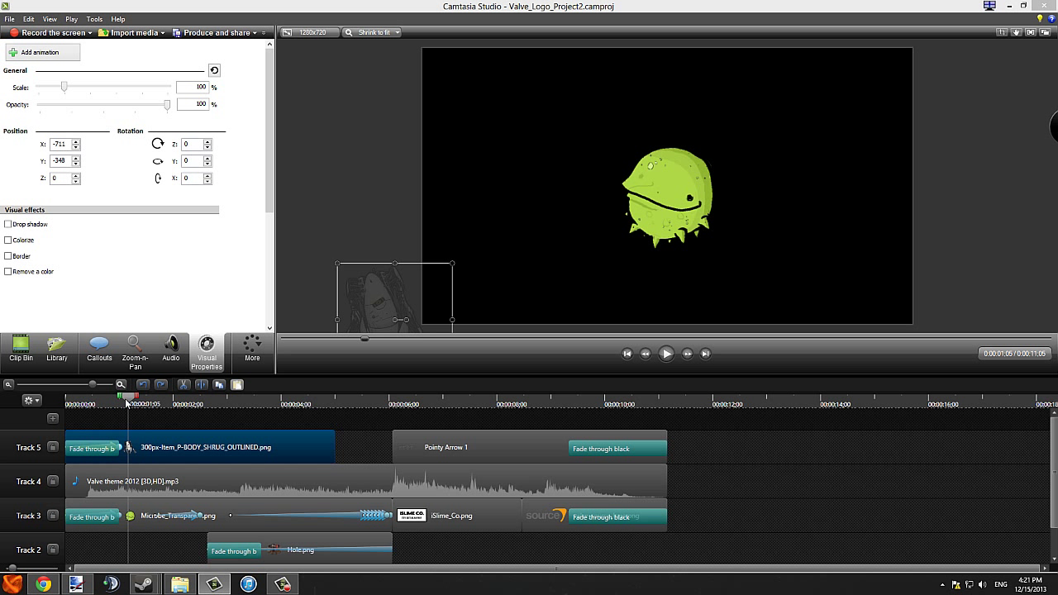
mouse_move(121, 399)
left_mouse_down()
mouse_move(236, 404)
mouse_move(116, 404)
mouse_move(165, 404)
mouse_move(131, 403)
left_mouse_up()
Add an animation at one second moving P-body up-right into frame at X -550, Y -275, tilted -28°.
left_click(37, 54)
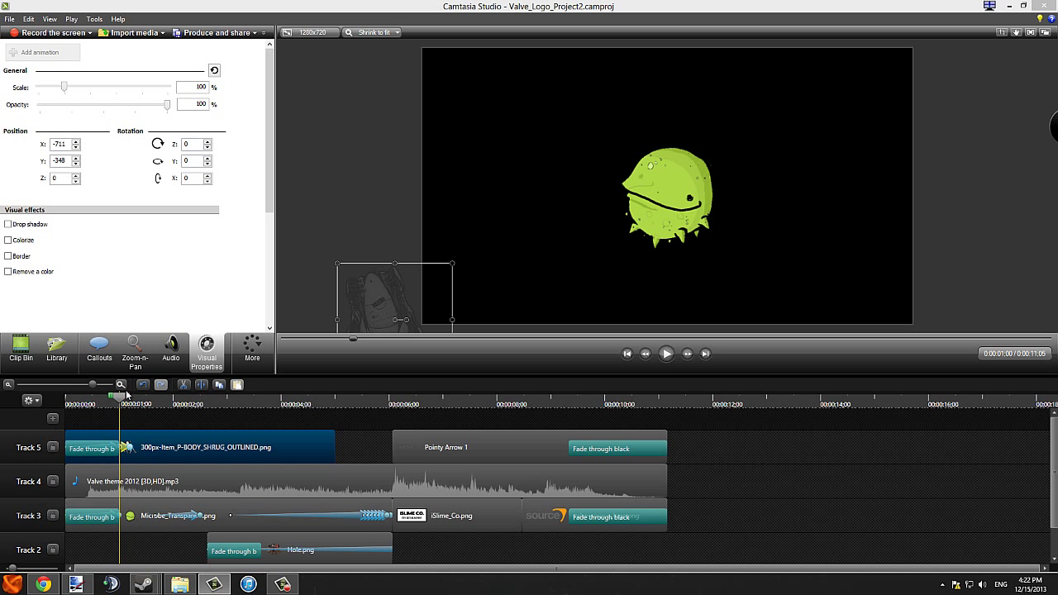
left_click_drag(131, 400, 290, 380)
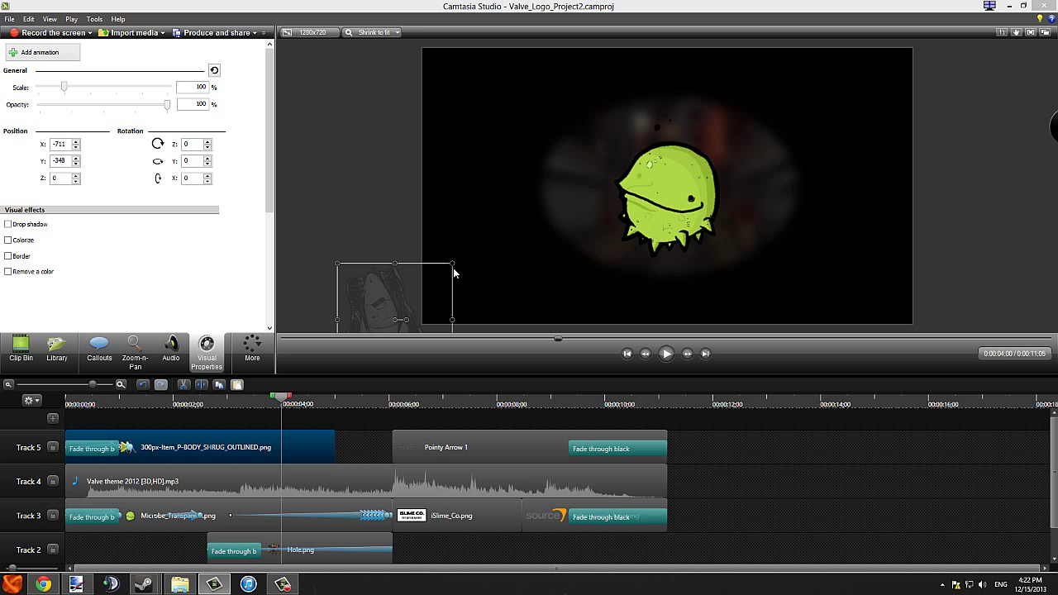
left_click_drag(396, 321, 484, 285)
right_click(486, 282)
key("Escape")
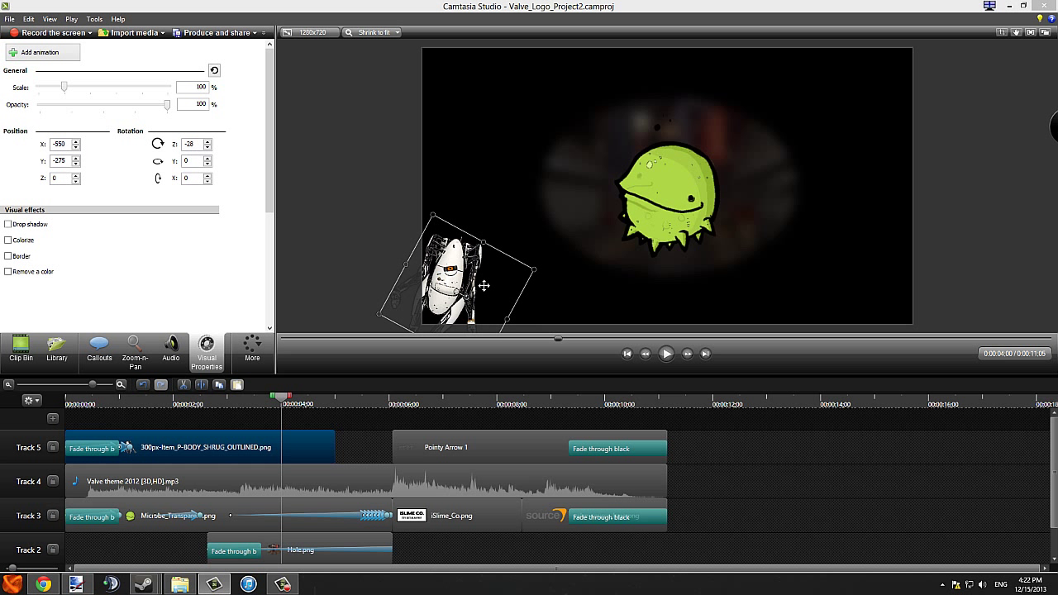
Add an animation ending at three seconds and shift its start later to 2:14 on Track 5.
left_click_drag(282, 404, 225, 406)
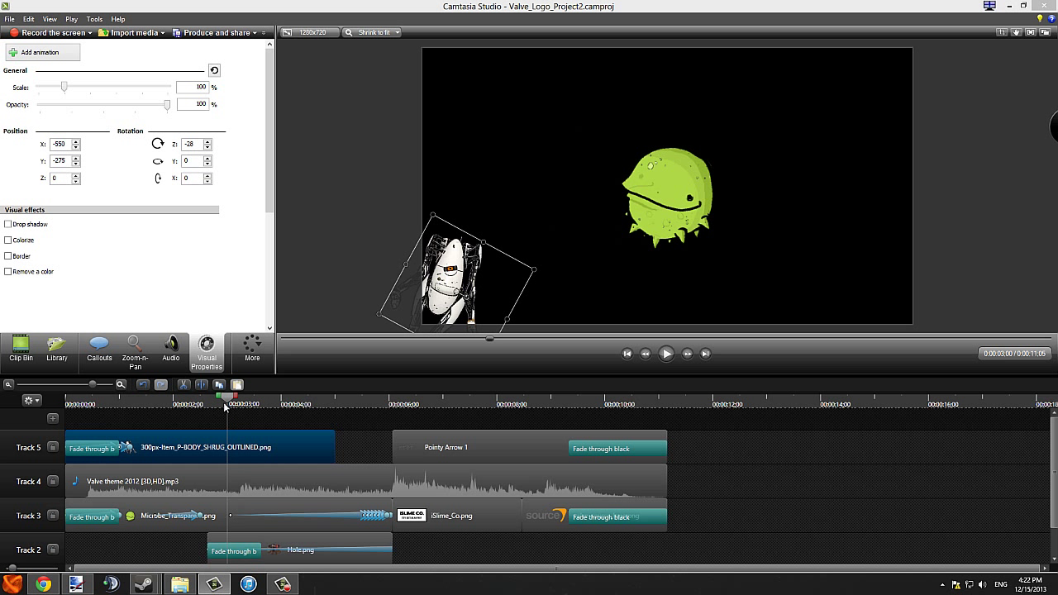
left_click(41, 53)
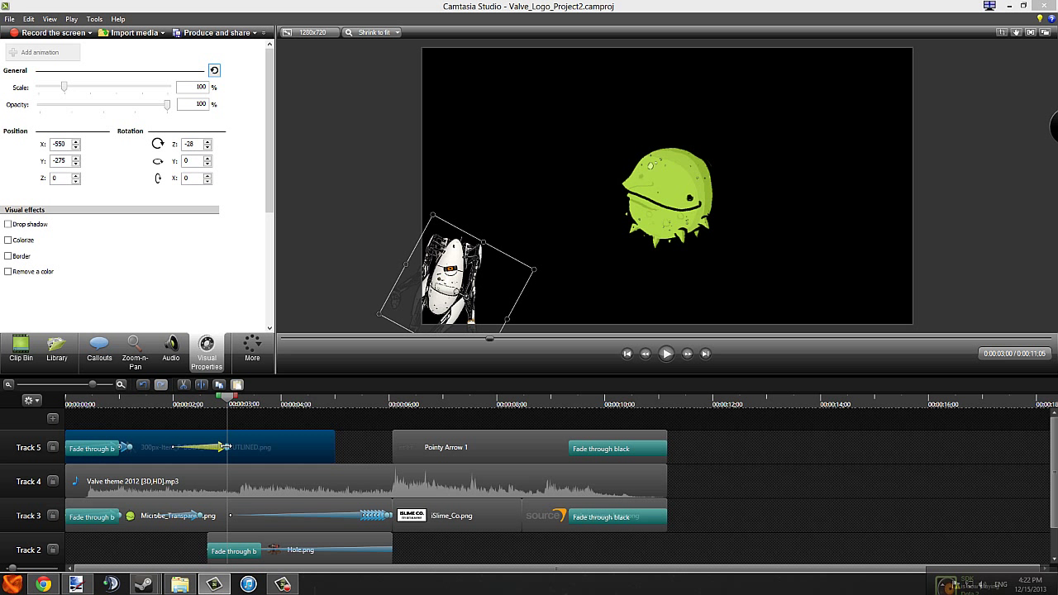
left_click_drag(226, 403, 273, 409)
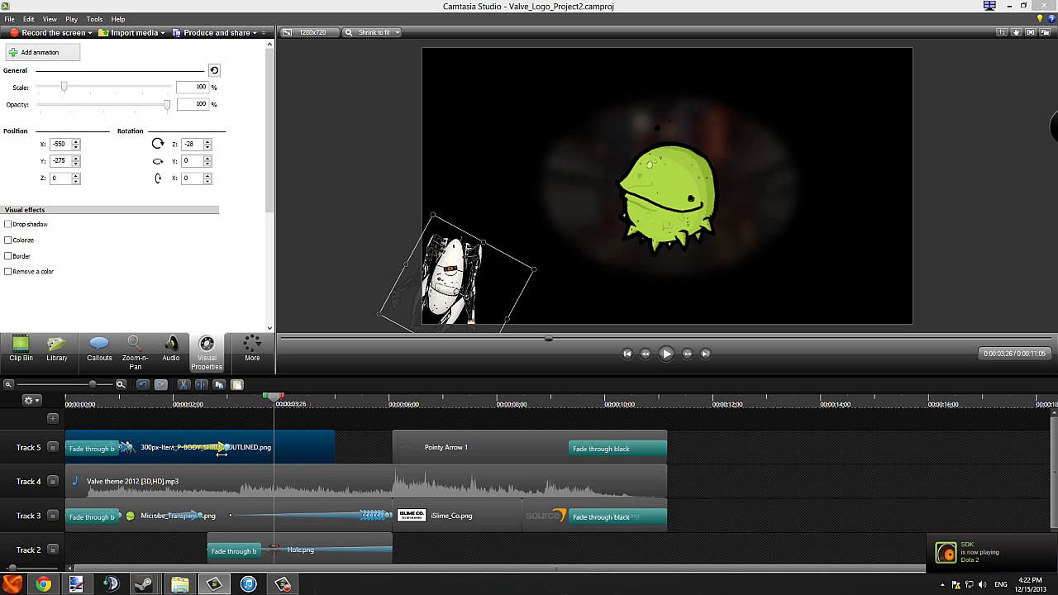
left_click(229, 404)
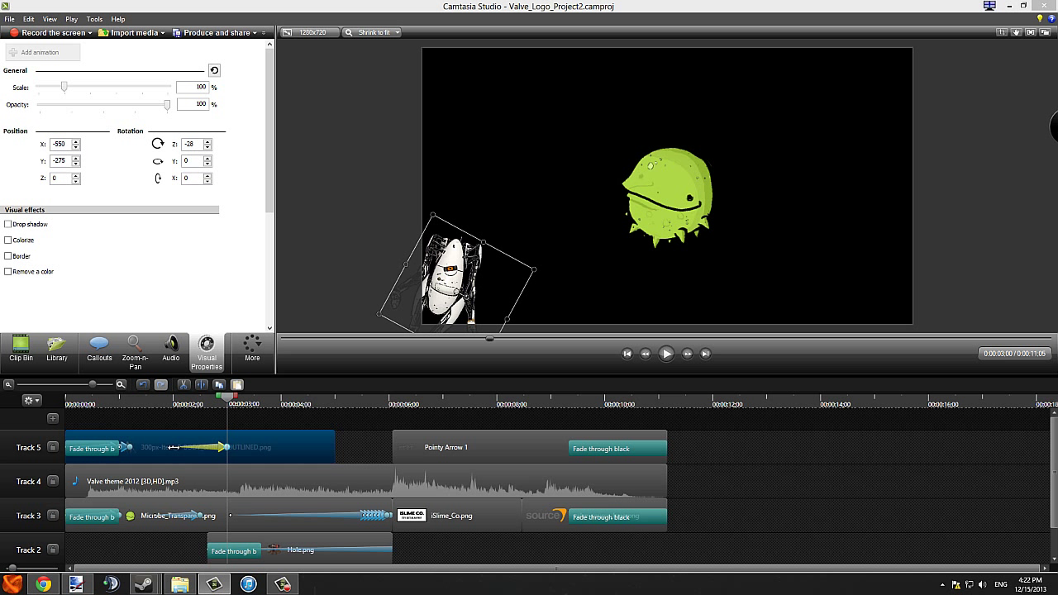
left_click_drag(172, 448, 130, 449)
left_click(131, 402)
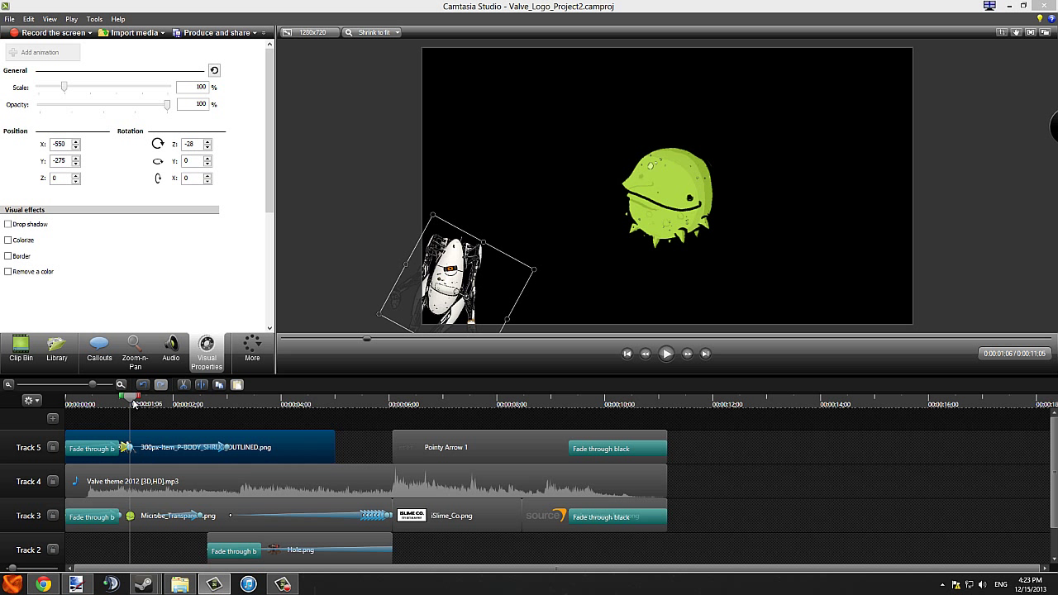
Retime the Track 5 entrance animation to start at 0:01:00 with a 0:02:01 duration.
mouse_move(133, 402)
left_mouse_down()
mouse_move(264, 398)
mouse_move(79, 399)
mouse_move(161, 399)
mouse_move(112, 400)
mouse_move(134, 402)
mouse_move(123, 404)
left_mouse_up()
left_click_drag(128, 447, 214, 451)
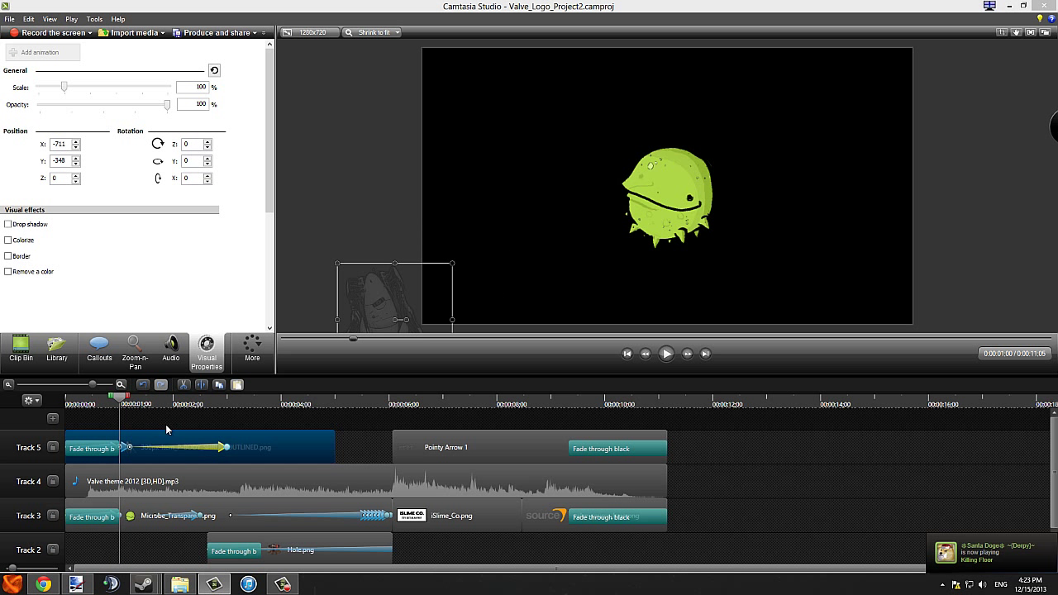
left_click_drag(122, 403, 143, 402)
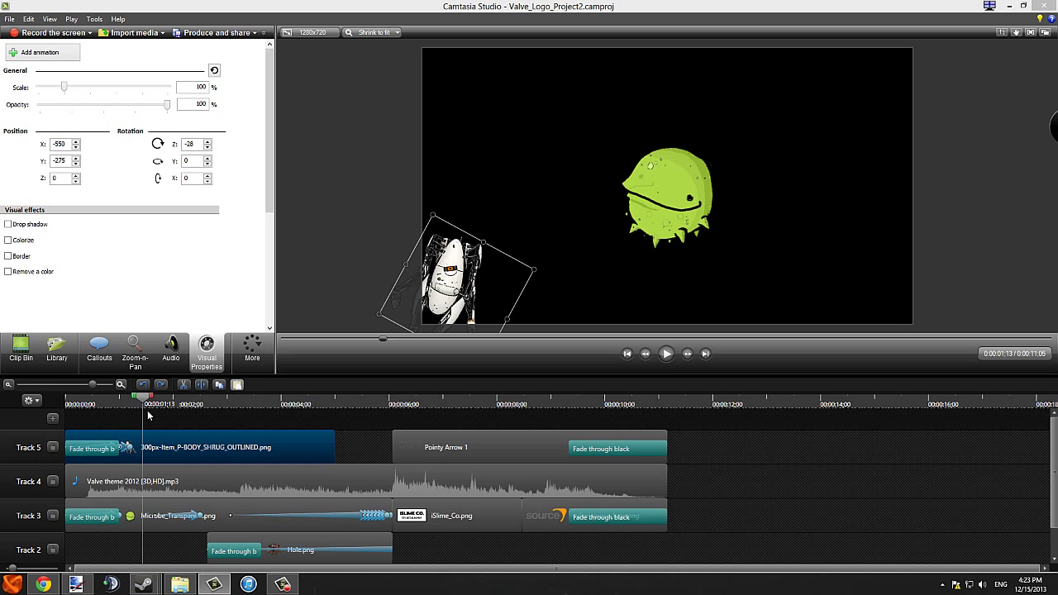
mouse_move(136, 400)
left_mouse_down()
mouse_move(186, 402)
mouse_move(96, 403)
mouse_move(133, 398)
left_mouse_up()
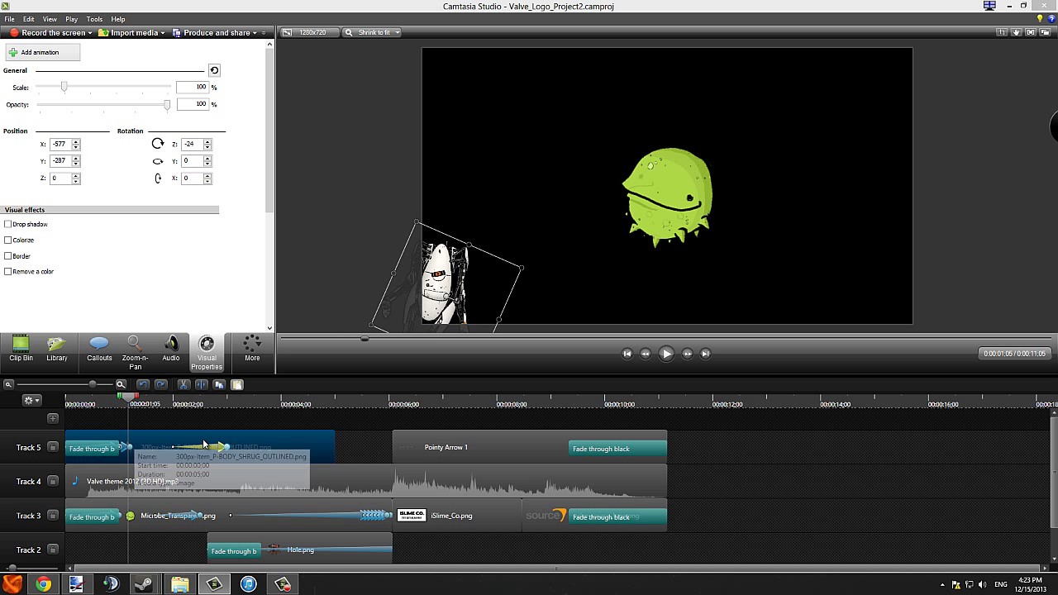
mouse_move(225, 447)
left_mouse_down()
mouse_move(130, 447)
mouse_move(244, 439)
mouse_move(234, 433)
mouse_move(271, 441)
mouse_move(220, 443)
left_mouse_up()
left_click(226, 402)
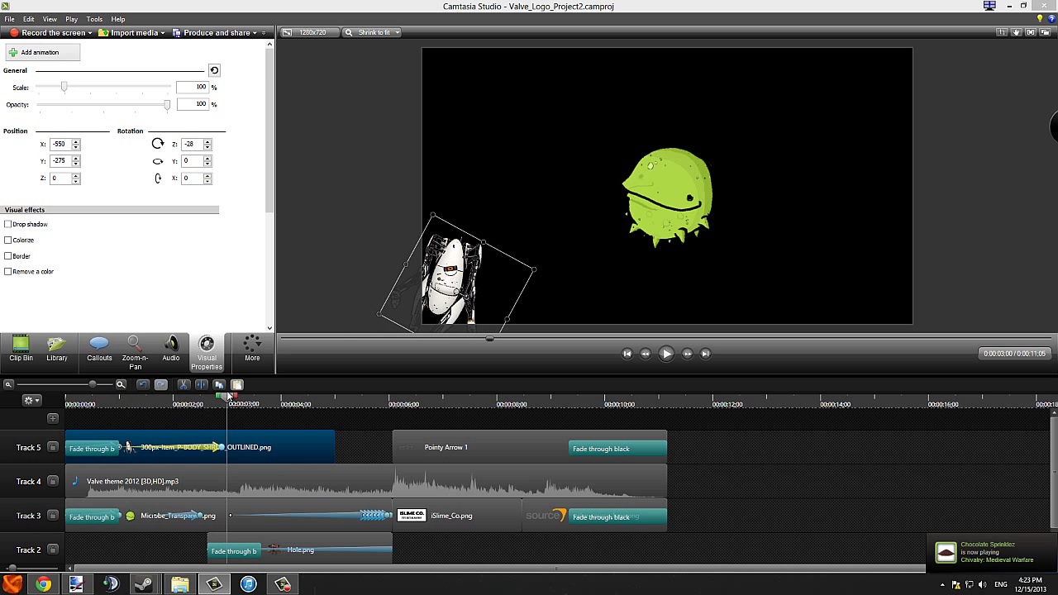
left_click(229, 403)
left_click(225, 447)
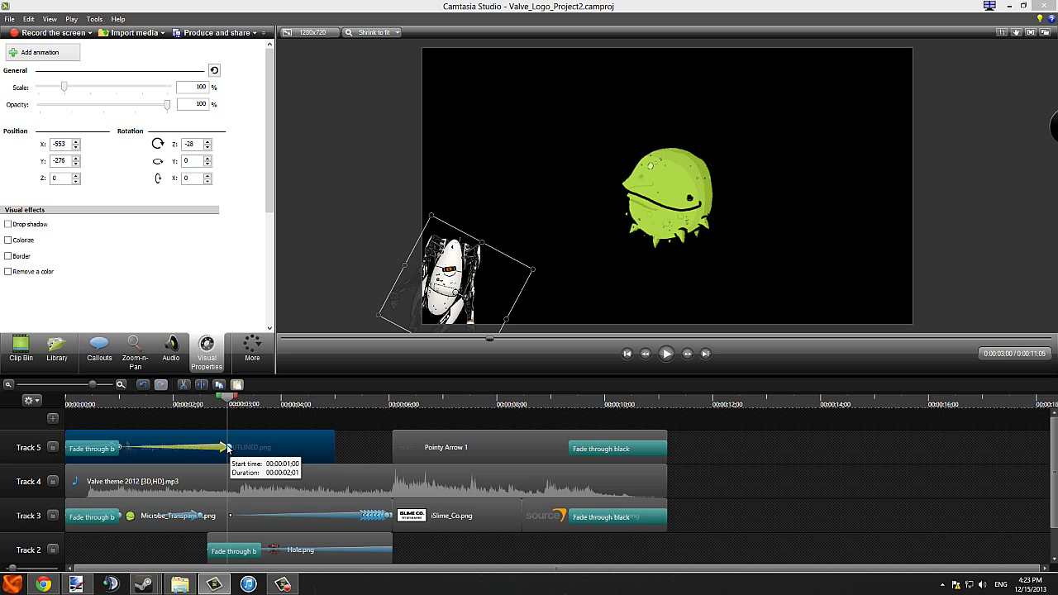
left_click_drag(165, 404, 70, 404)
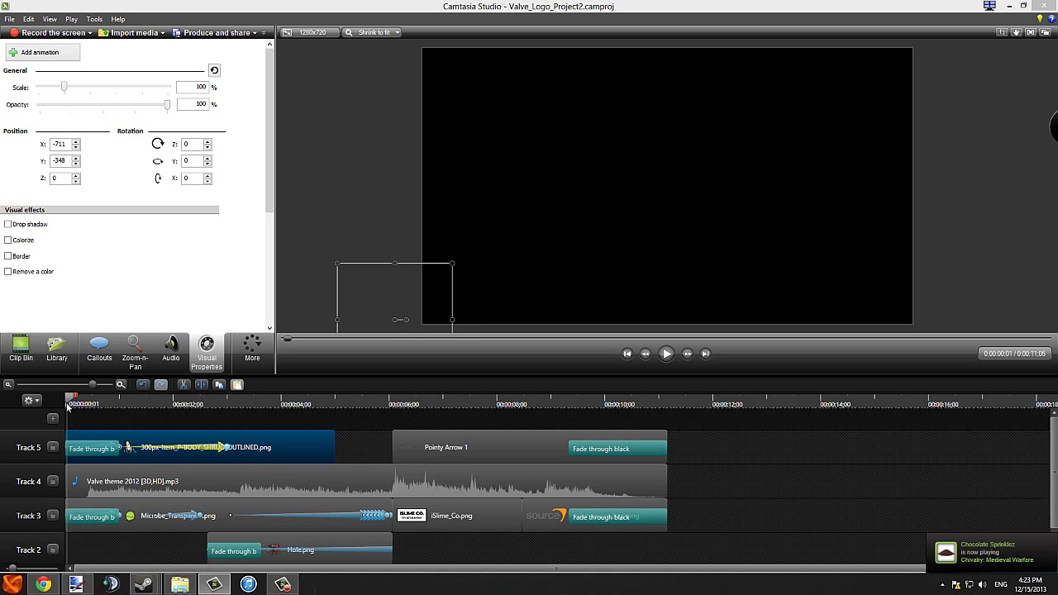
left_click(668, 354)
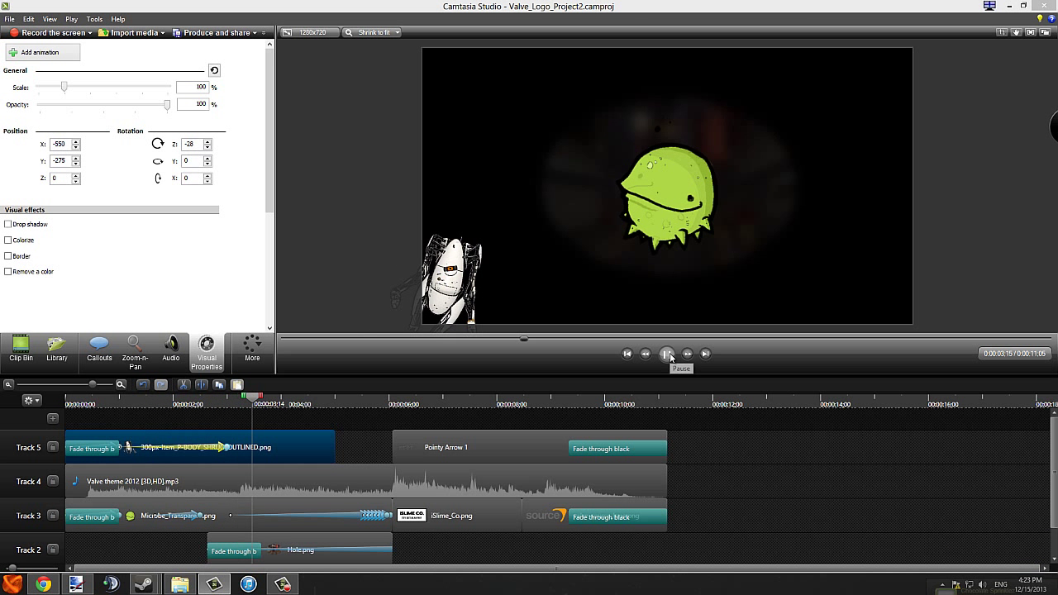
left_click(669, 353)
left_click_drag(248, 400, 229, 404)
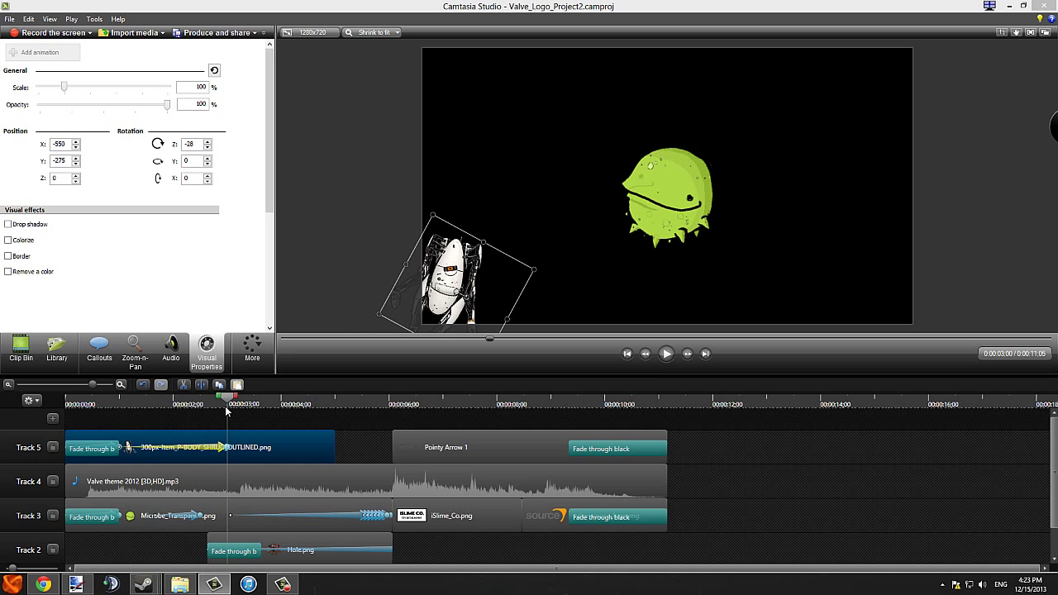
left_click_drag(225, 447, 225, 447)
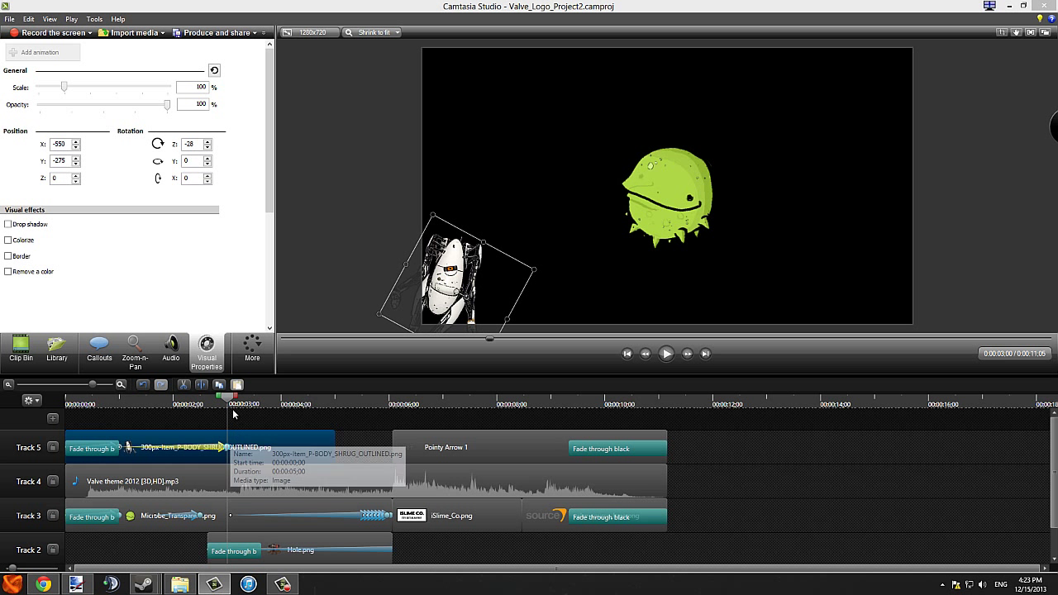
left_click_drag(228, 400, 229, 403)
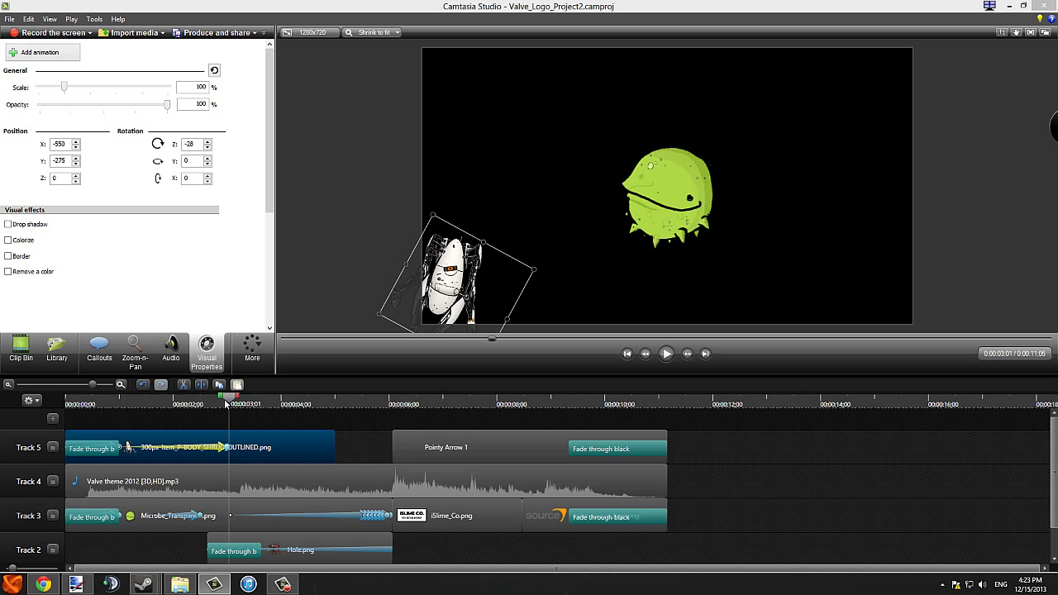
key("space")
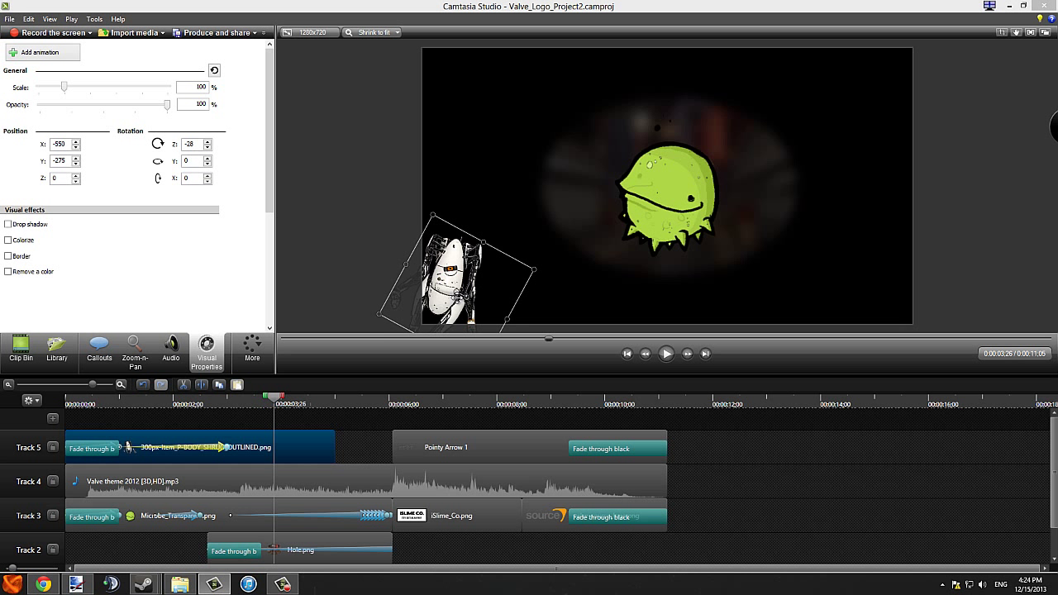
Undo a stray move, then add a point near 3.5 seconds tilting P-body to -46° at X -477, Y -330.
left_click_drag(463, 283, 487, 299)
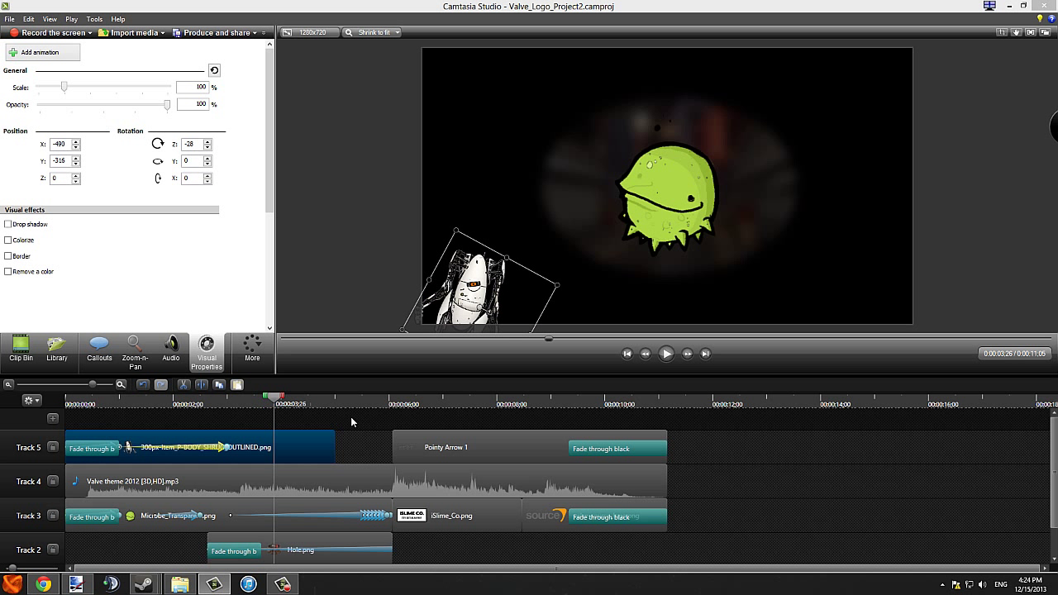
key("ctrl+z")
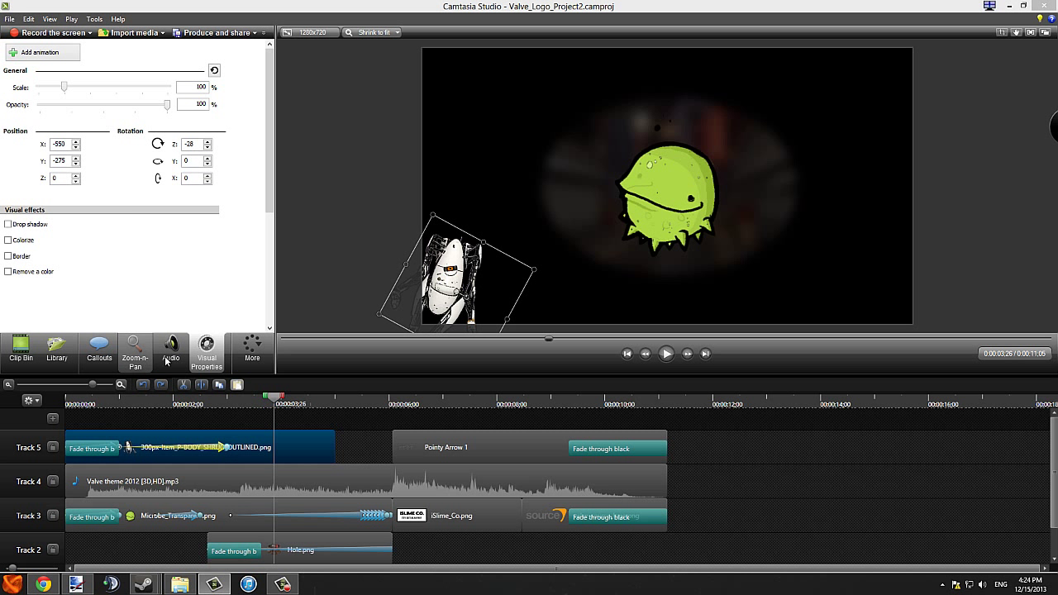
mouse_move(269, 400)
left_mouse_down()
mouse_move(279, 400)
mouse_move(256, 402)
mouse_move(277, 406)
left_mouse_up()
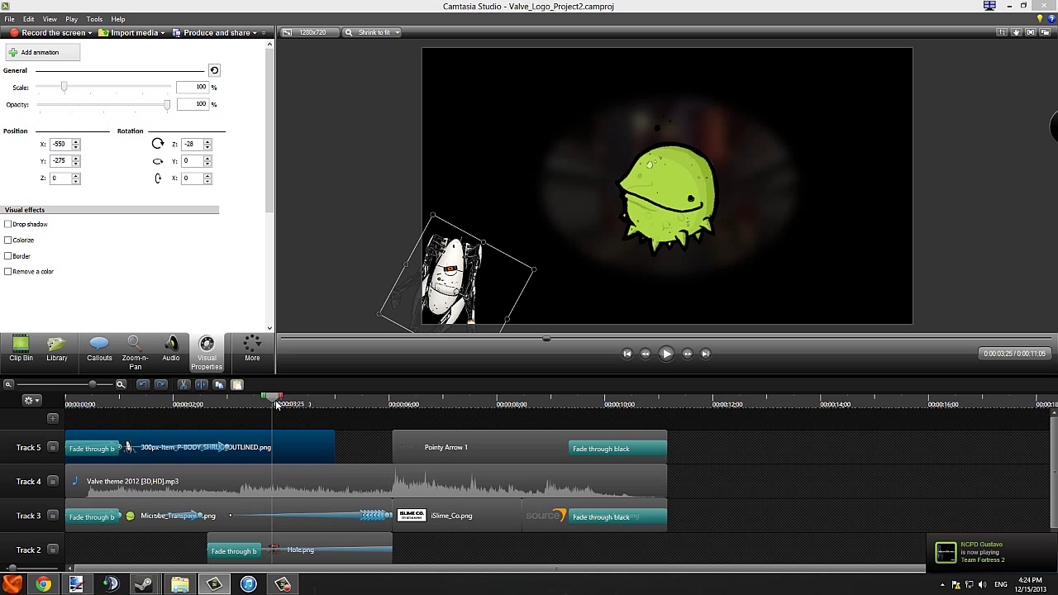
left_click(40, 52)
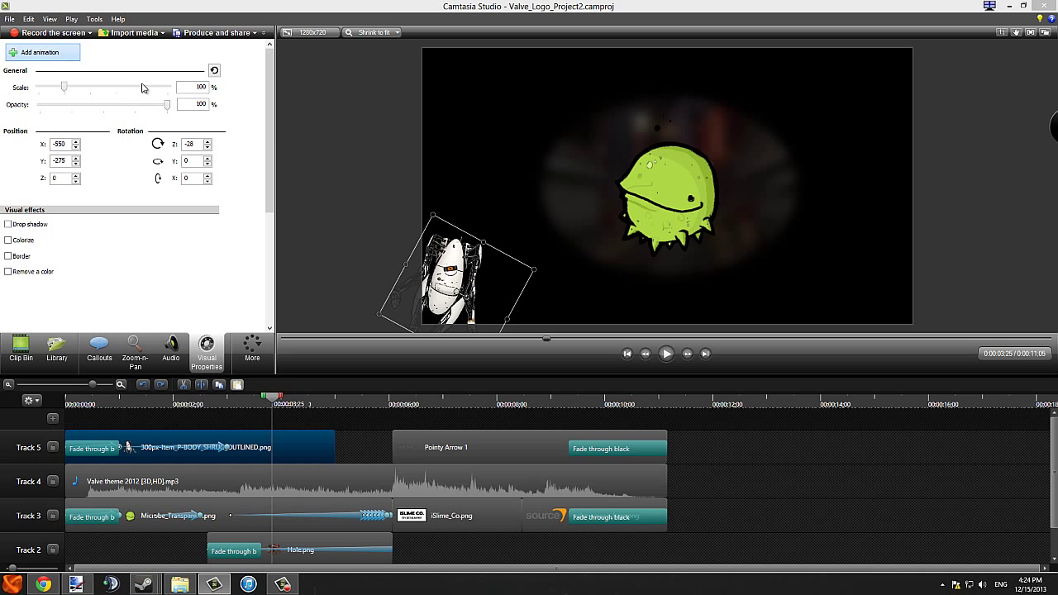
left_click_drag(455, 286, 502, 292)
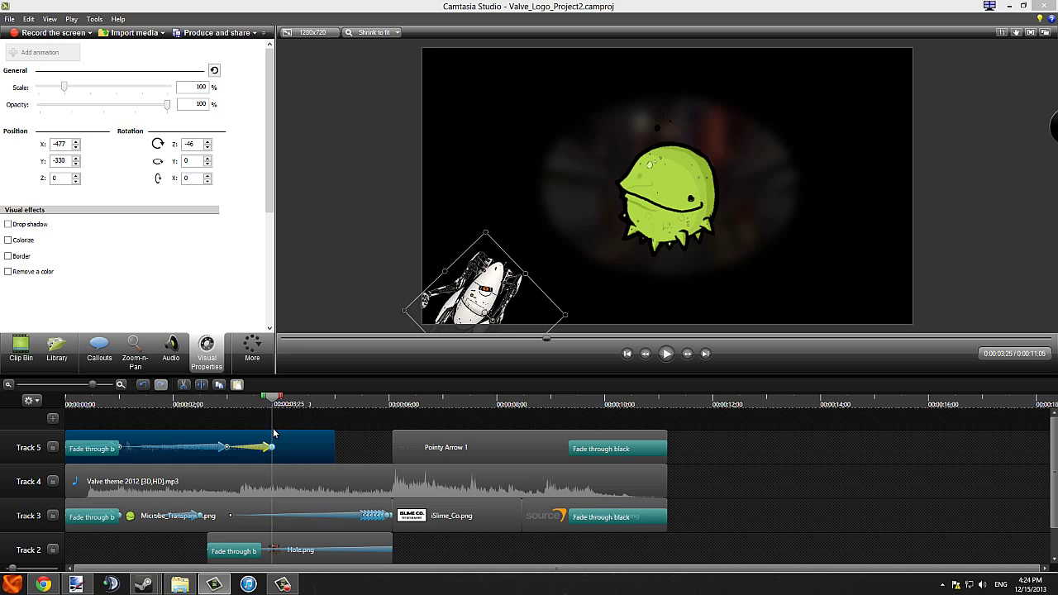
mouse_move(274, 399)
left_mouse_down()
mouse_move(116, 395)
mouse_move(302, 396)
mouse_move(116, 397)
mouse_move(298, 398)
mouse_move(124, 396)
mouse_move(273, 382)
mouse_move(261, 408)
left_mouse_up()
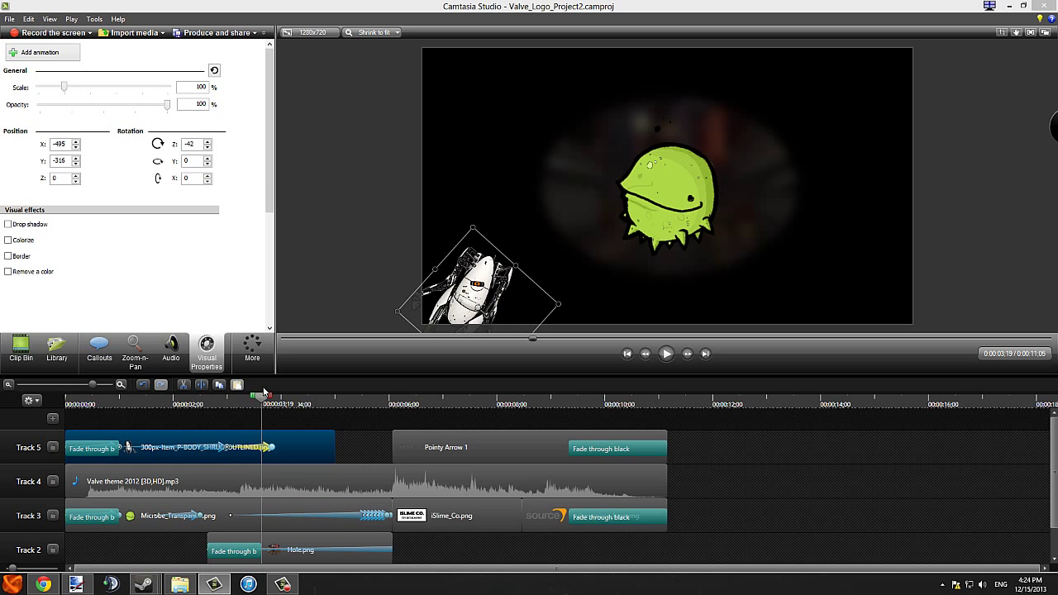
left_click_drag(259, 400, 68, 403)
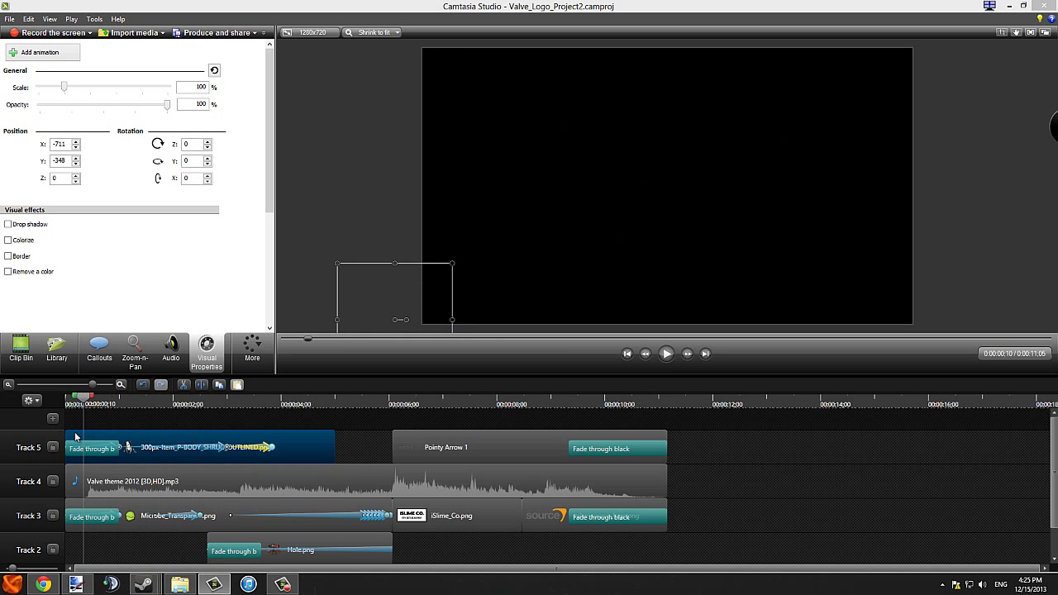
Play back the P-body sway, stop it, and return to around 4 seconds.
left_click(665, 354)
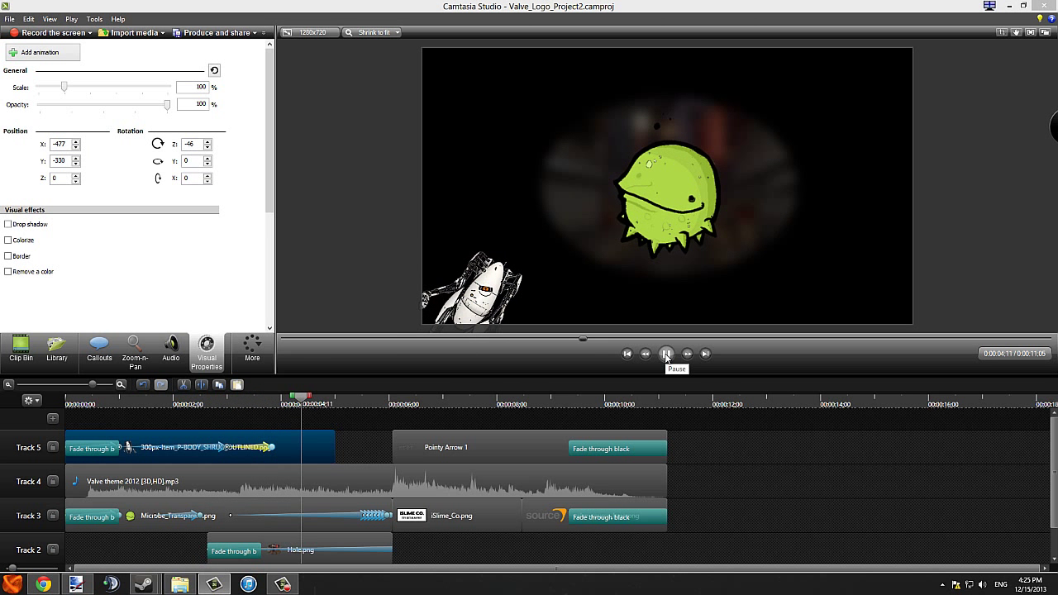
left_click(666, 354)
left_click_drag(328, 399, 358, 447)
Select the P-body clip on Track 5 and position the playhead for the next animation point.
left_click(361, 418)
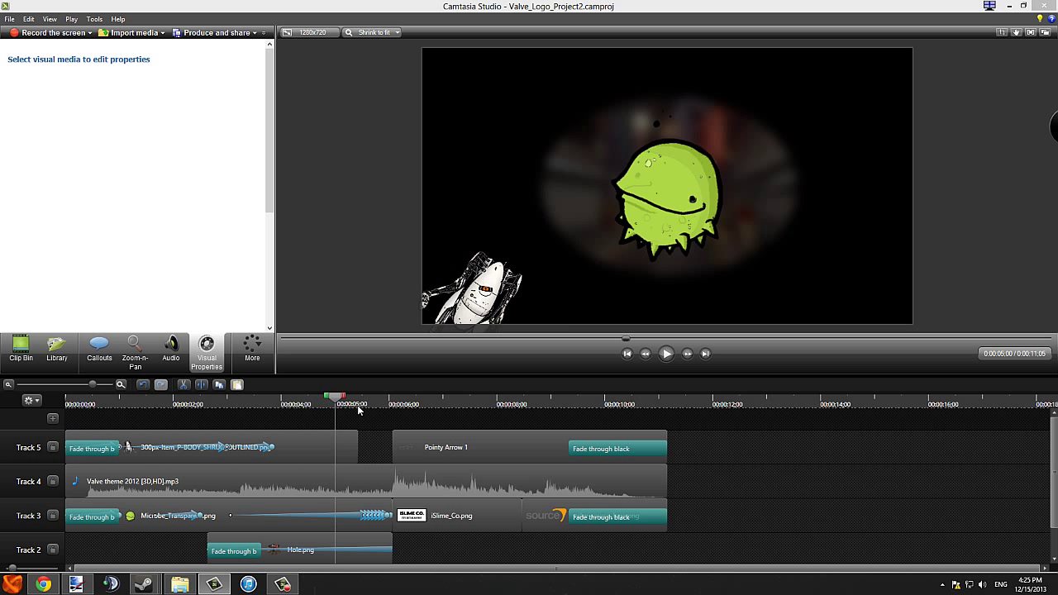
left_click_drag(339, 400, 361, 407)
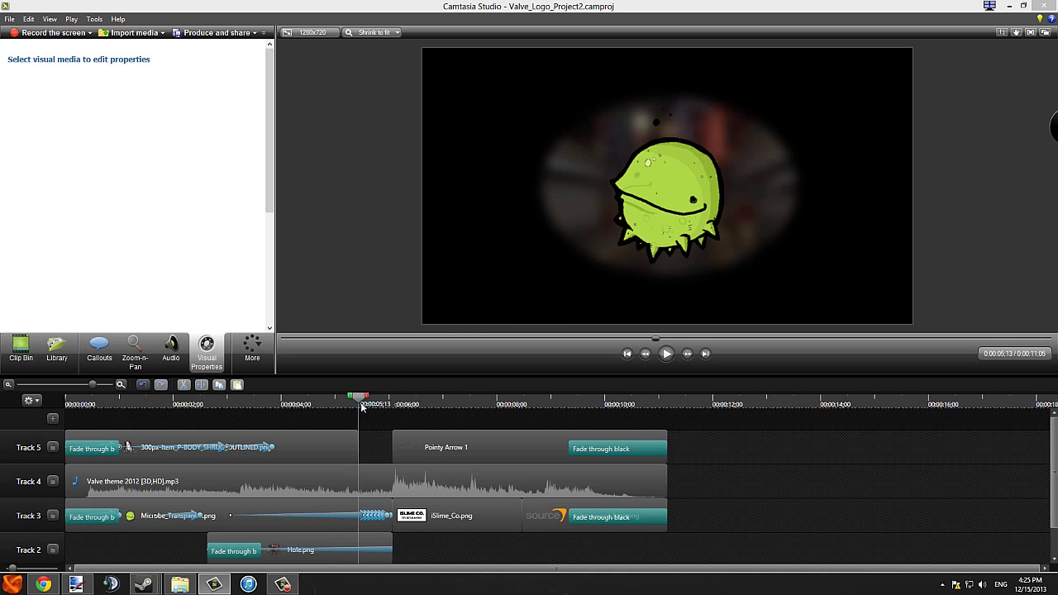
left_click_drag(356, 446, 360, 449)
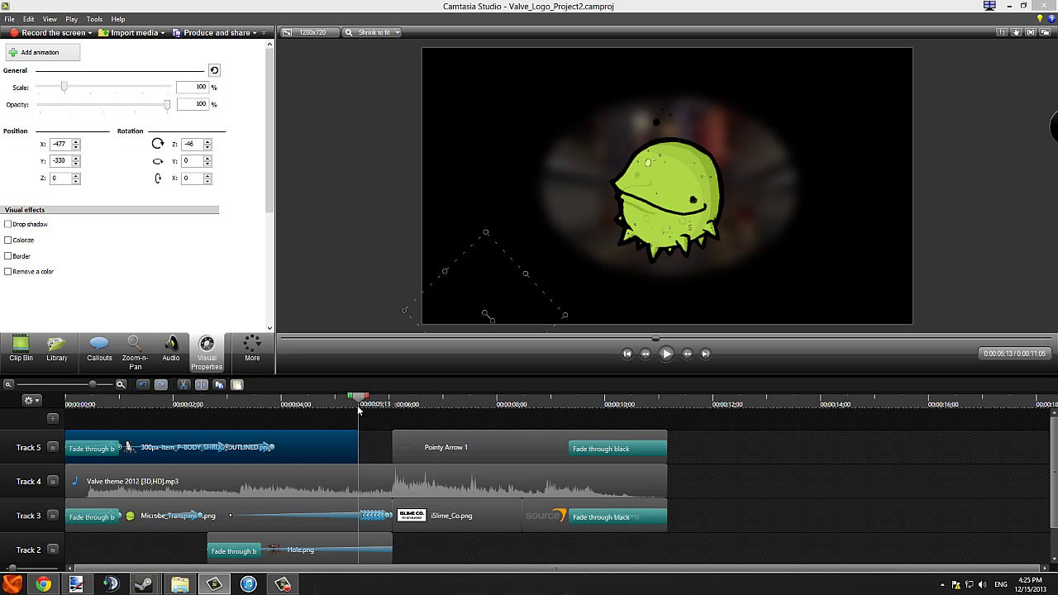
left_click_drag(361, 405, 317, 414)
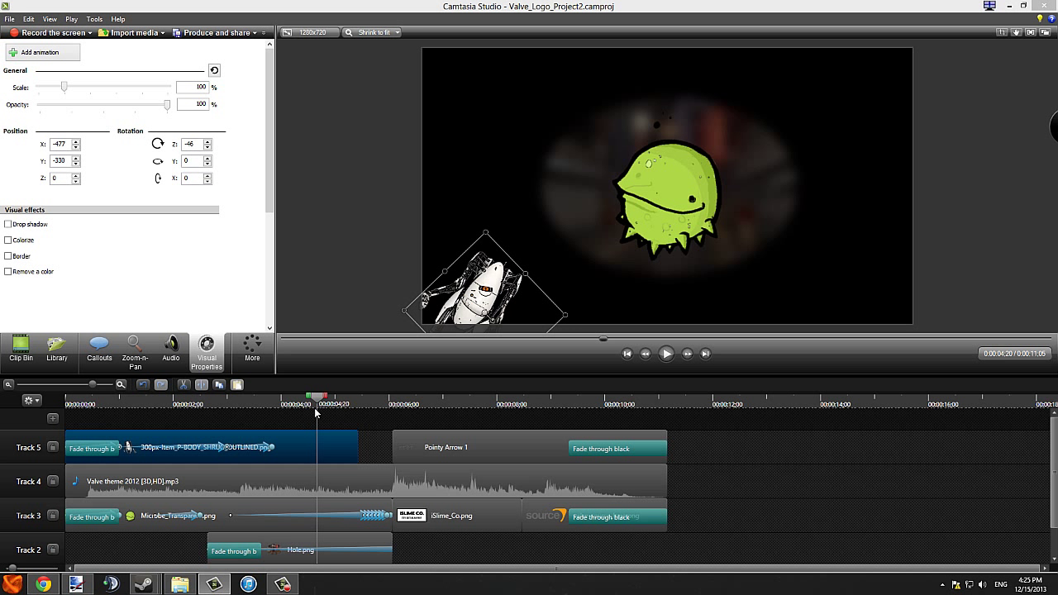
Add an animation lowering P-body to X -509, Y -407 and rotating it back to -21°.
left_click(40, 55)
left_click_drag(493, 298, 482, 322)
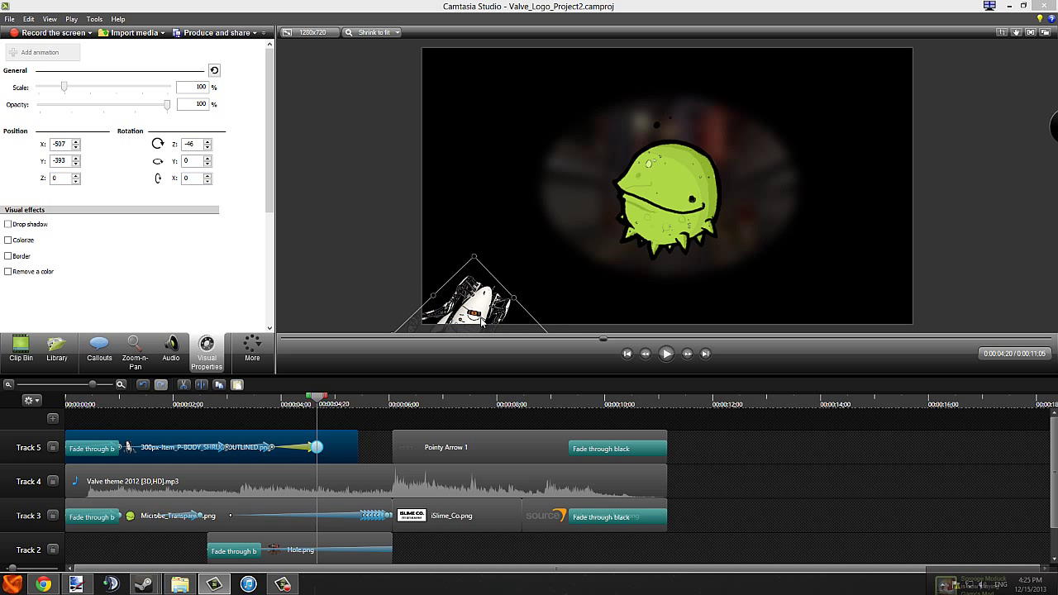
scroll(545, 315, "down", 1)
left_click_drag(530, 298, 536, 282)
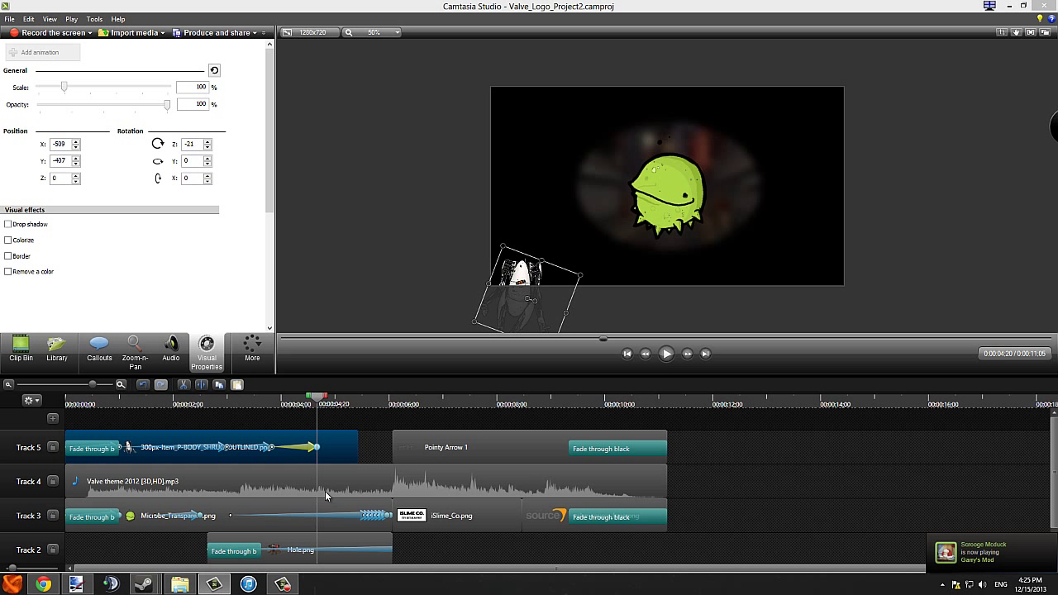
left_click_drag(317, 399, 361, 399)
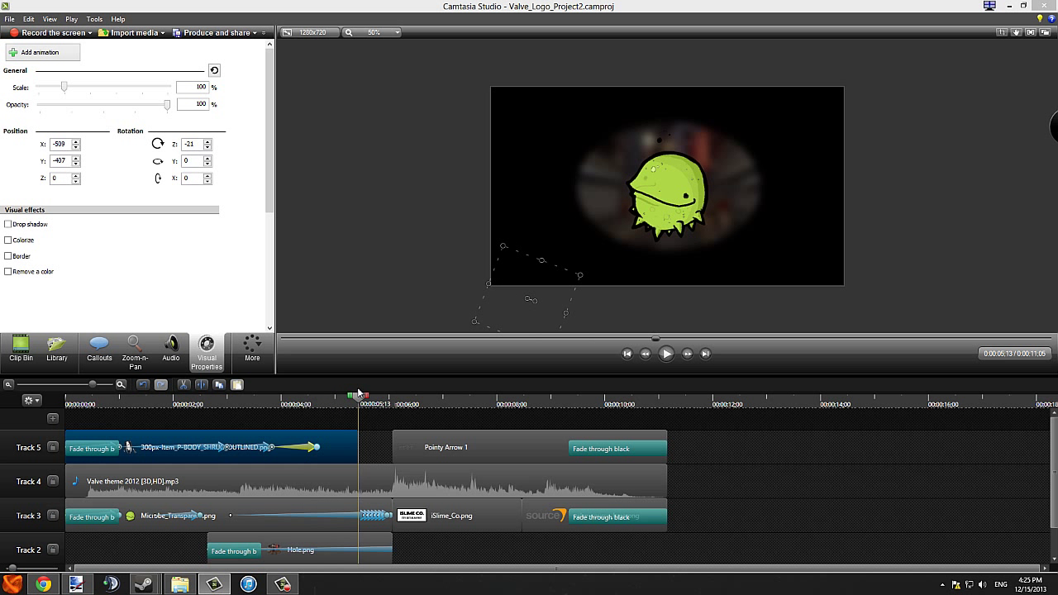
At 5;13, add a final animation pushing P-body down-left off the frame, then review from 4;06.
left_click(36, 55)
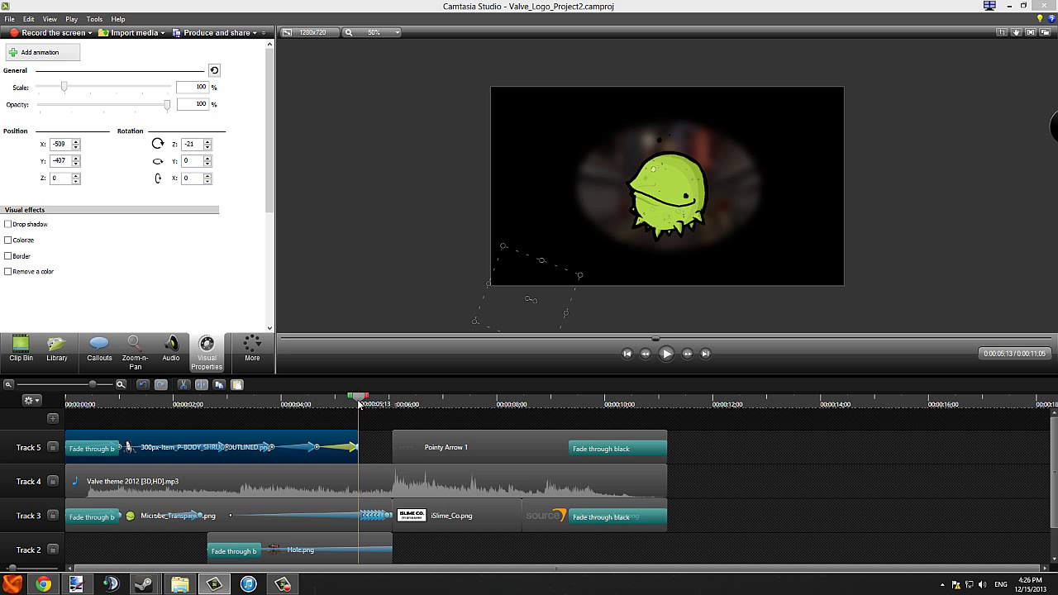
left_click_drag(358, 400, 354, 405)
left_click_drag(546, 292, 532, 313)
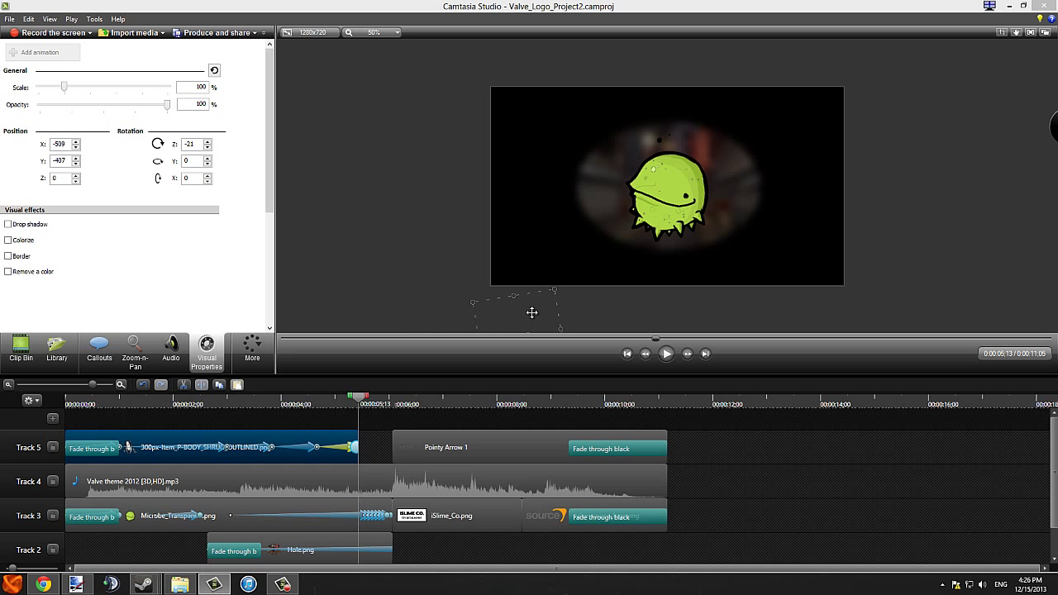
left_click_drag(354, 405, 73, 372)
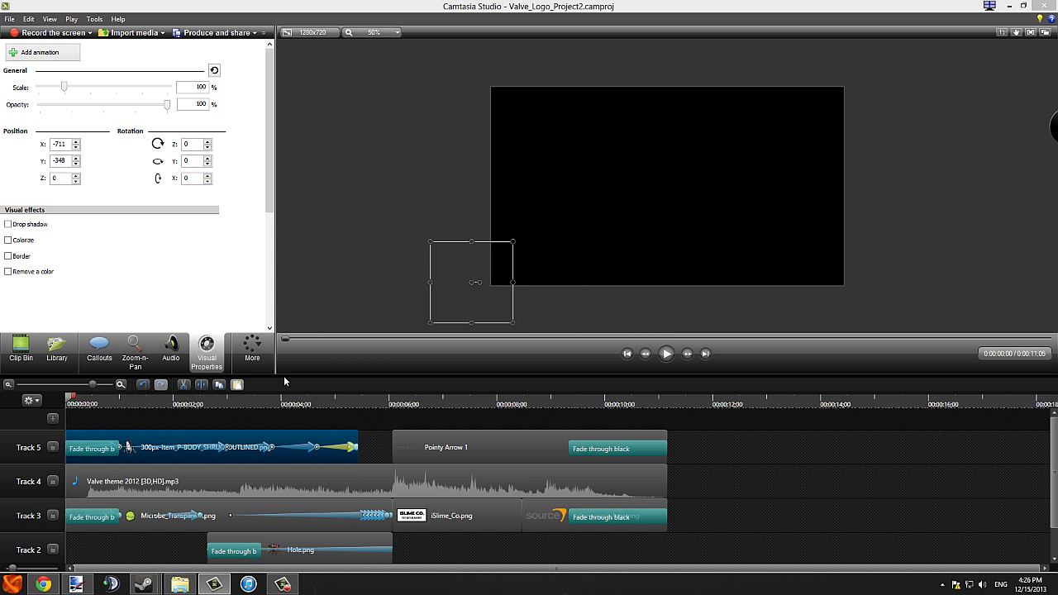
left_click(668, 354)
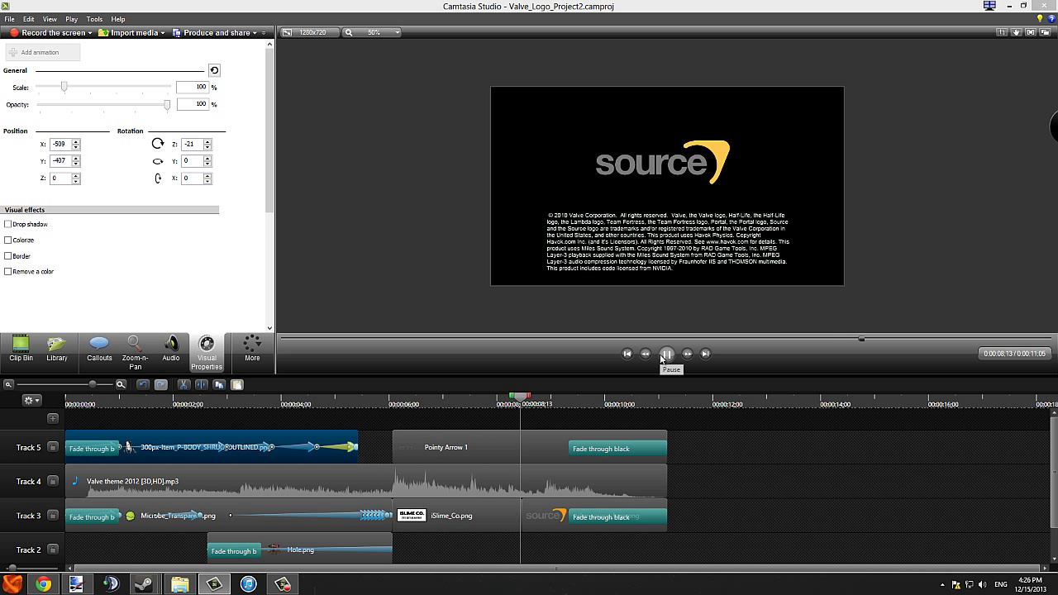
left_click(666, 354)
left_click_drag(530, 405, 253, 448)
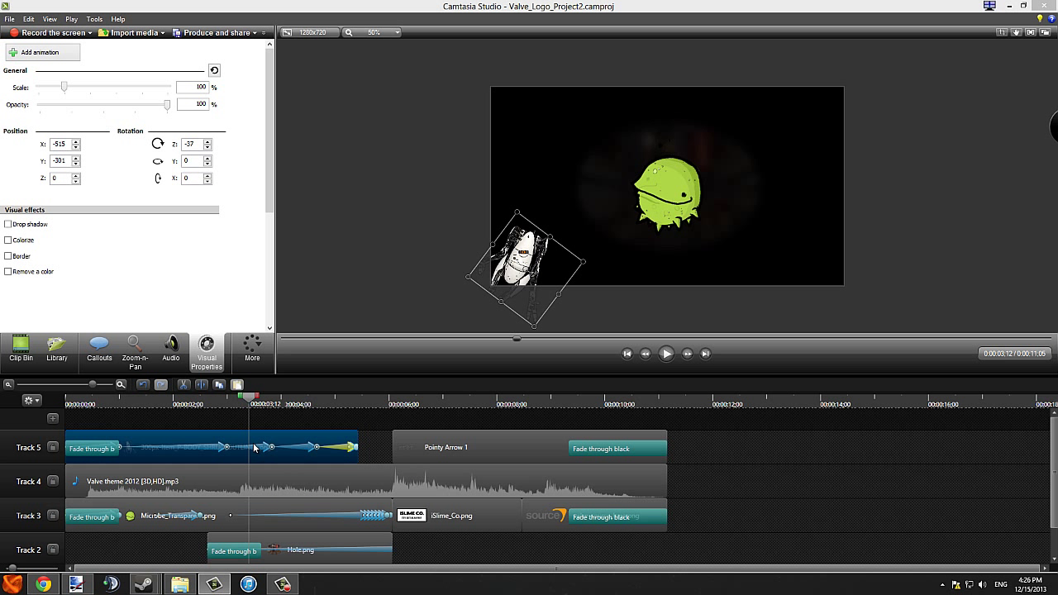
left_click_drag(250, 405, 138, 401)
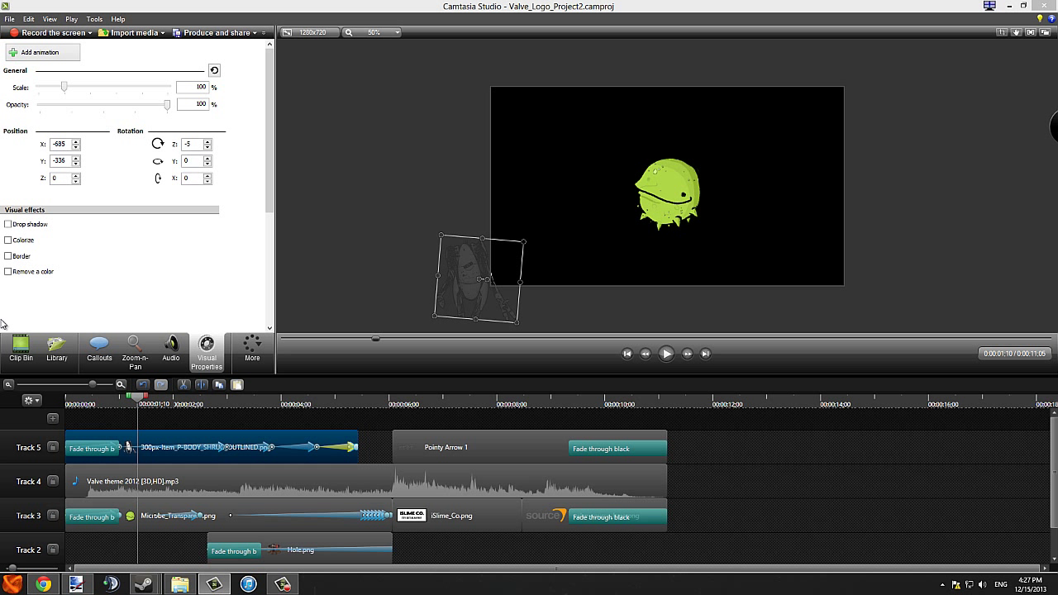
left_click_drag(153, 397, 28, 407)
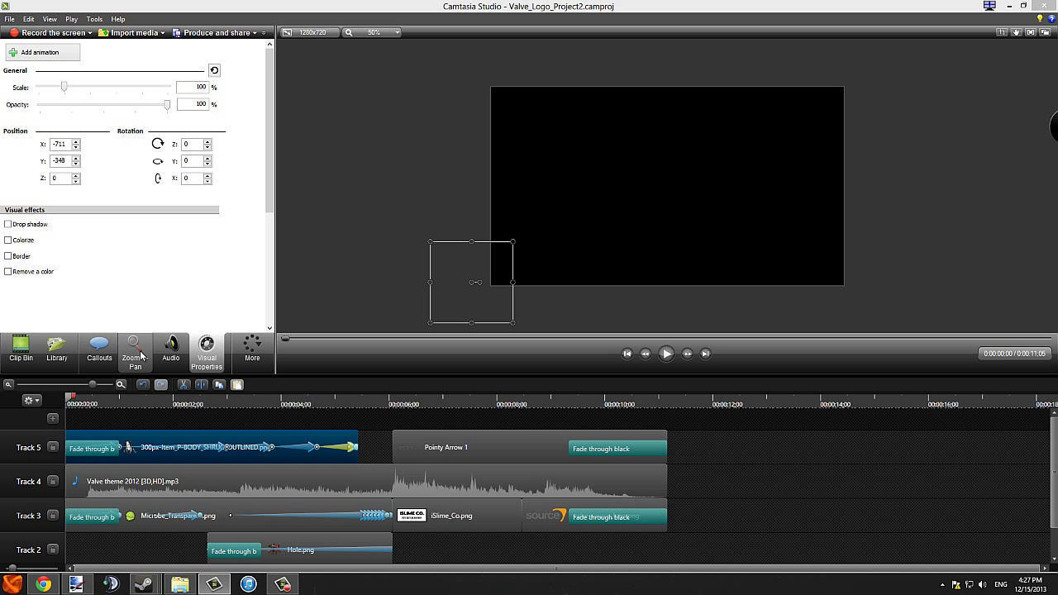